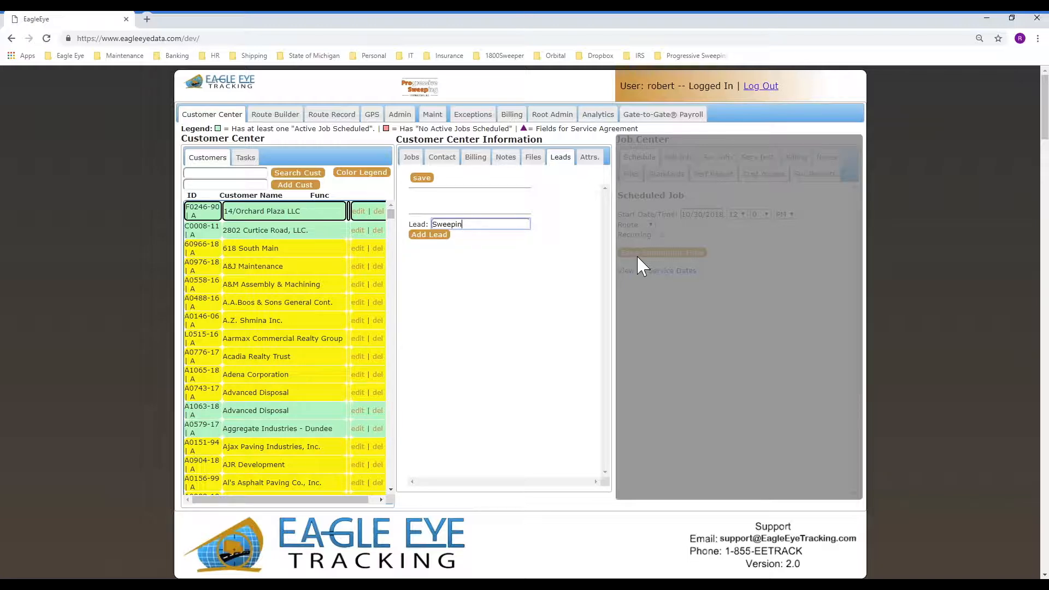
Add a lead titled Sweeping Opportunity for the customer 14/Orchard Plaza LLC.
{"action": "type", "text": "A"}
{"action": "type", "text": "Opportunity"}
{"action": "left_click", "coordinate": [428, 235]}
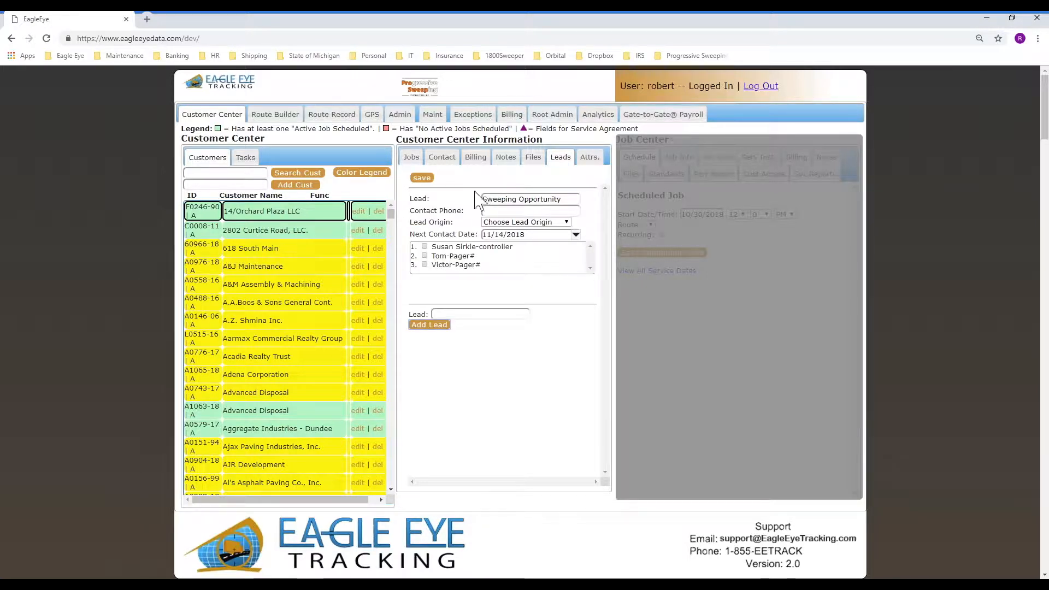
Assign the controller as the lead's contact, set its origin to Article or ad, enter the contact phone number, and save.
{"action": "left_click", "coordinate": [424, 246]}
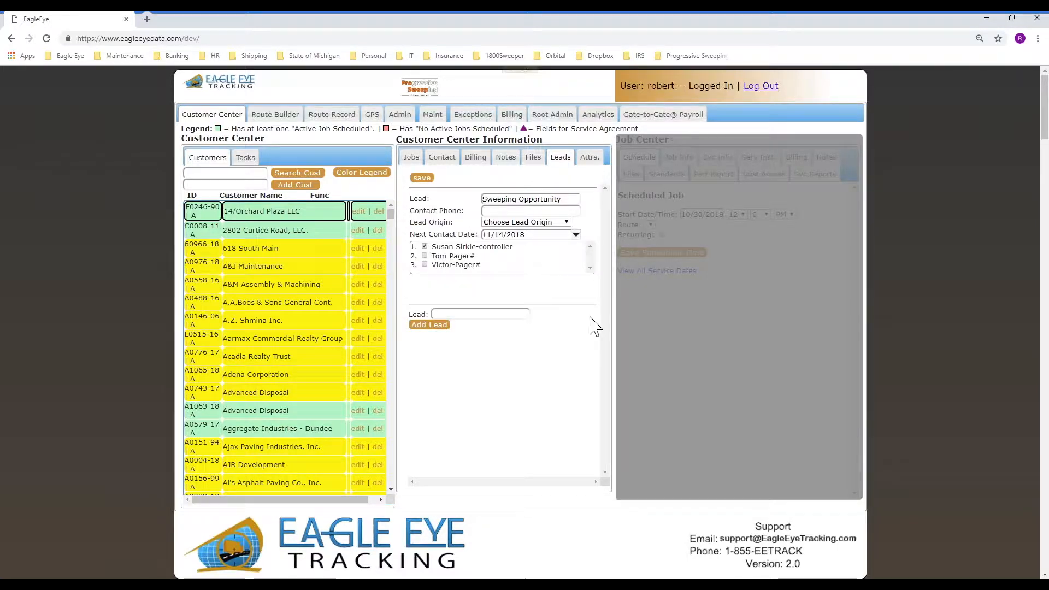
{"action": "left_click", "coordinate": [541, 223]}
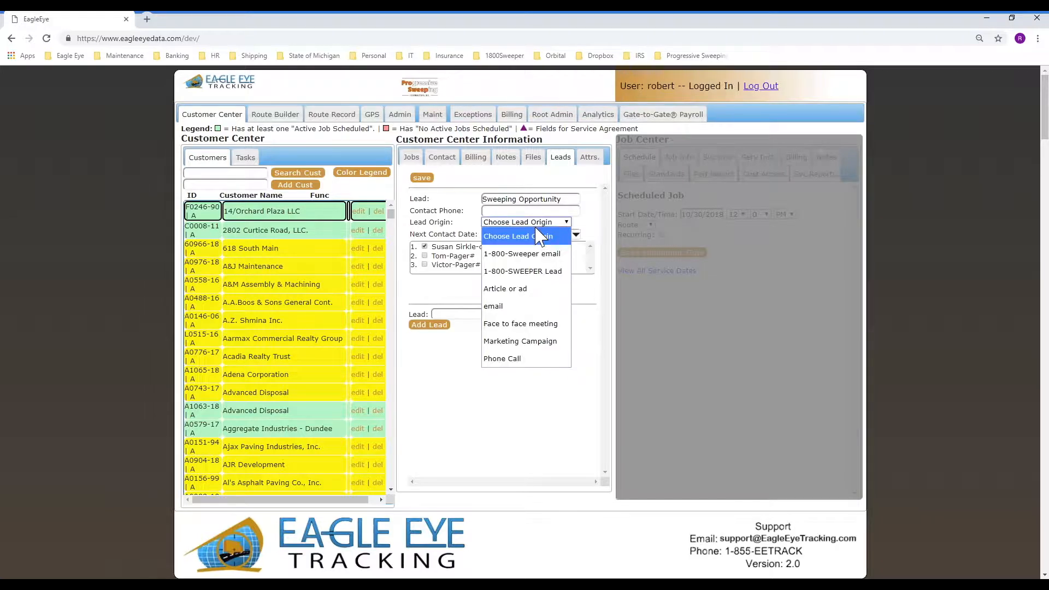
{"action": "left_click", "coordinate": [529, 299]}
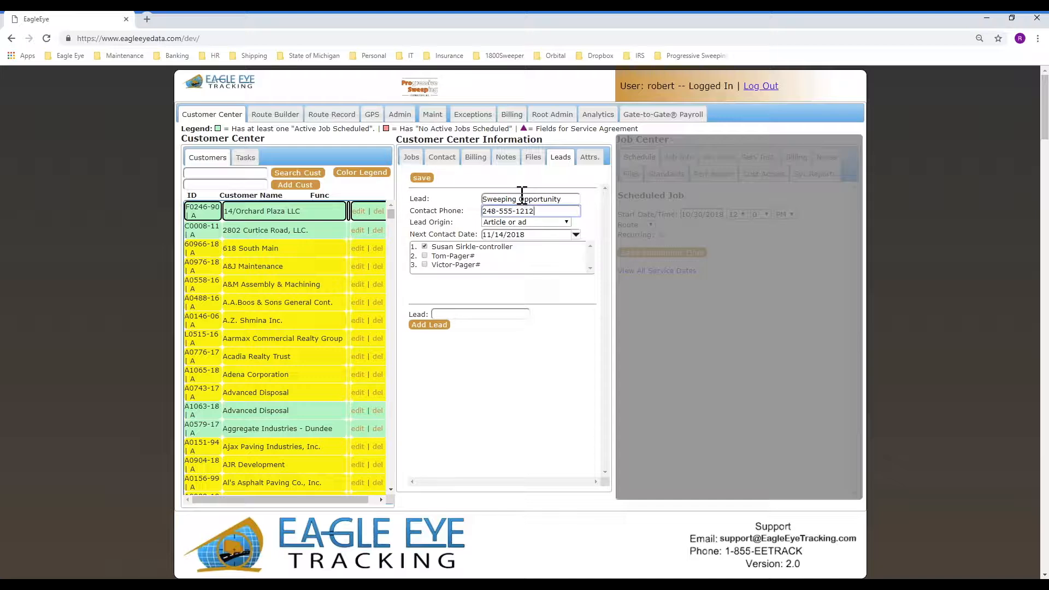
{"action": "left_click", "coordinate": [422, 179]}
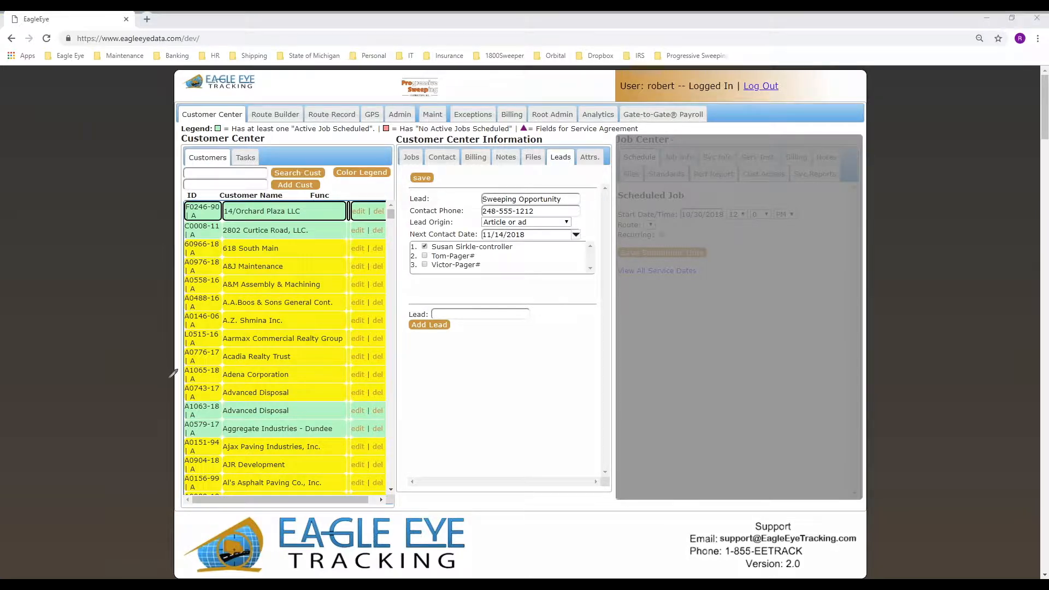
{"action": "mouse_move", "coordinate": [263, 142]}
{"action": "left_mouse_down"}
{"action": "mouse_move", "coordinate": [282, 135]}
{"action": "mouse_move", "coordinate": [235, 136]}
{"action": "left_mouse_up"}
{"action": "mouse_move", "coordinate": [559, 137]}
{"action": "left_mouse_down"}
{"action": "mouse_move", "coordinate": [601, 159]}
{"action": "mouse_move", "coordinate": [537, 139]}
{"action": "left_mouse_up"}
{"action": "key", "text": "Escape"}
Load the task list and filter it by the copied customer name 14/Orchard Plaza LLC.
{"action": "left_click", "coordinate": [245, 158]}
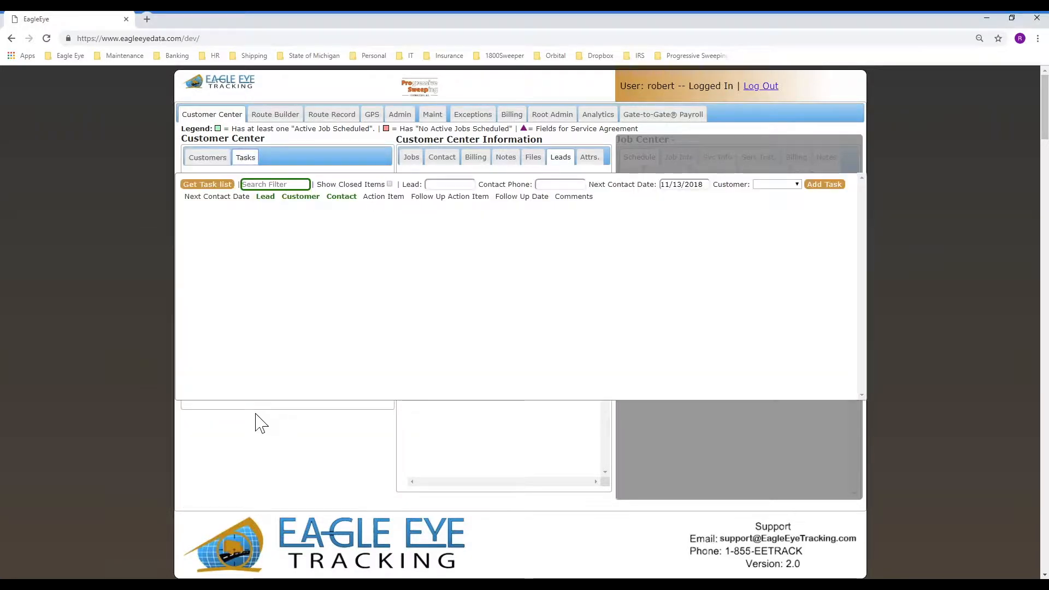
{"action": "left_click", "coordinate": [207, 185]}
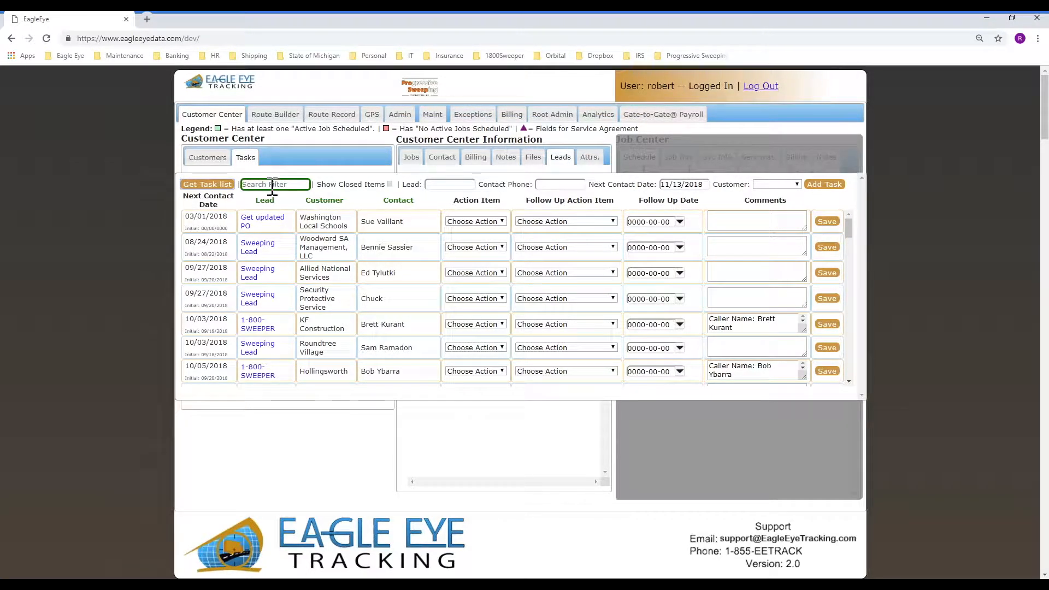
{"action": "left_click", "coordinate": [207, 158]}
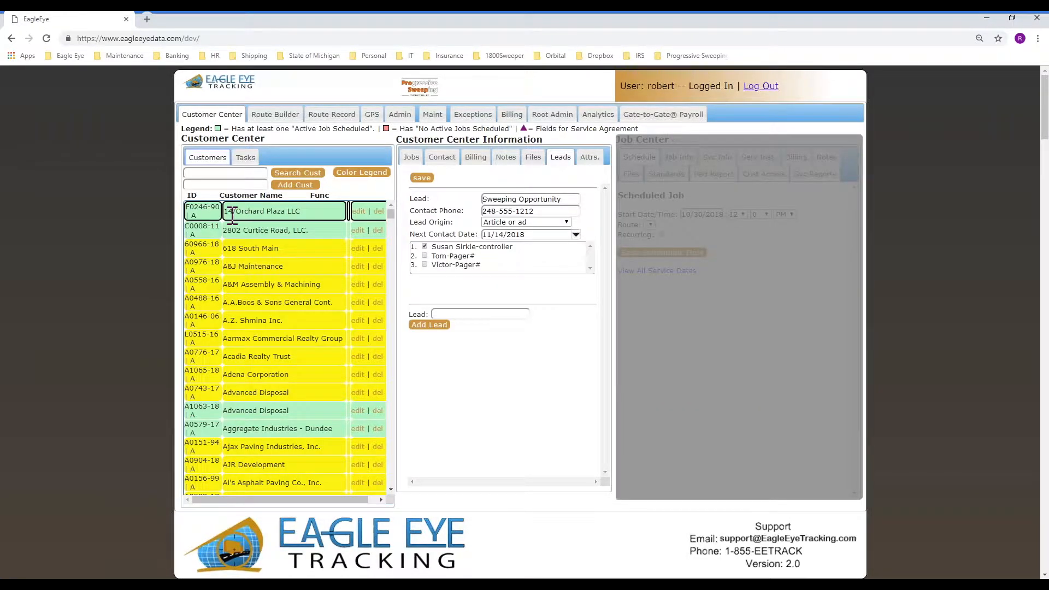
{"action": "left_click_drag", "start_coordinate": [226, 211], "coordinate": [312, 217]}
{"action": "key", "text": "ctrl+c"}
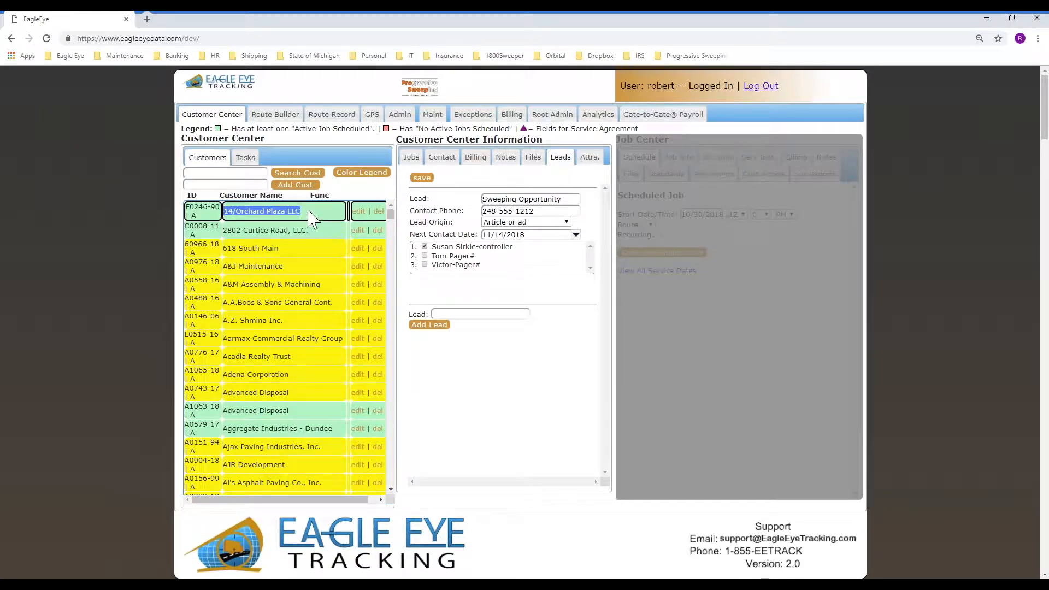
{"action": "left_click", "coordinate": [245, 157]}
{"action": "left_click", "coordinate": [256, 184]}
{"action": "key", "text": "ctrl+v"}
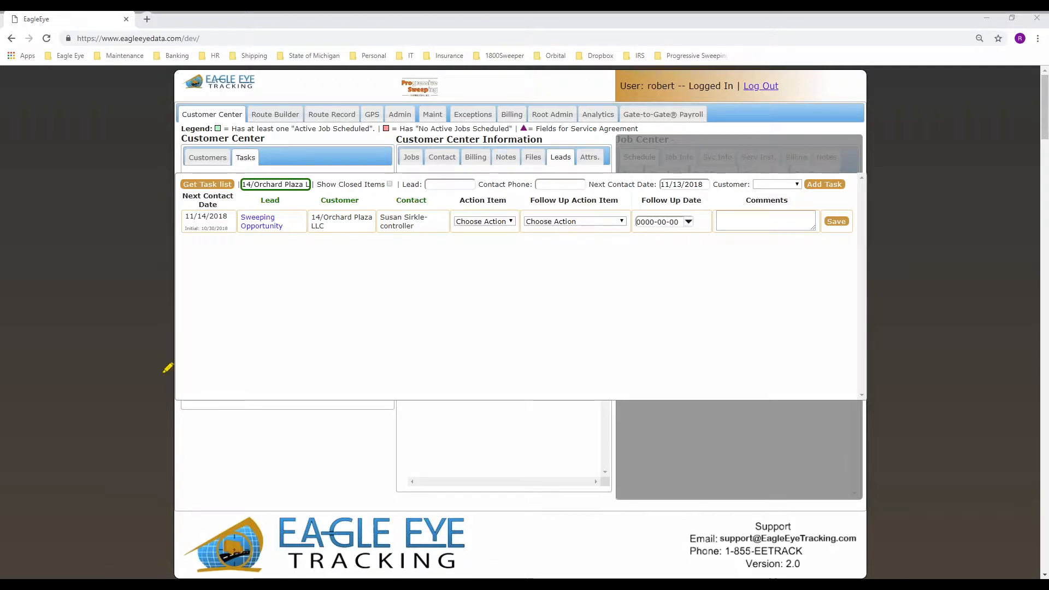
{"action": "mouse_move", "coordinate": [395, 191]}
{"action": "left_mouse_down"}
{"action": "mouse_move", "coordinate": [249, 195]}
{"action": "mouse_move", "coordinate": [371, 221]}
{"action": "mouse_move", "coordinate": [432, 180]}
{"action": "mouse_move", "coordinate": [368, 171]}
{"action": "left_mouse_up"}
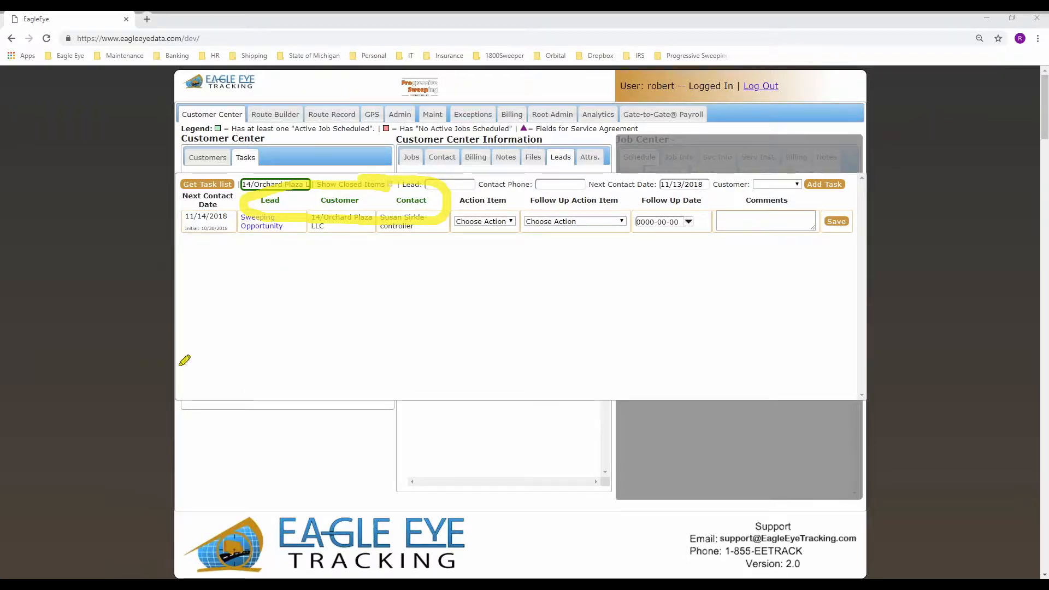
{"action": "key", "text": "Escape"}
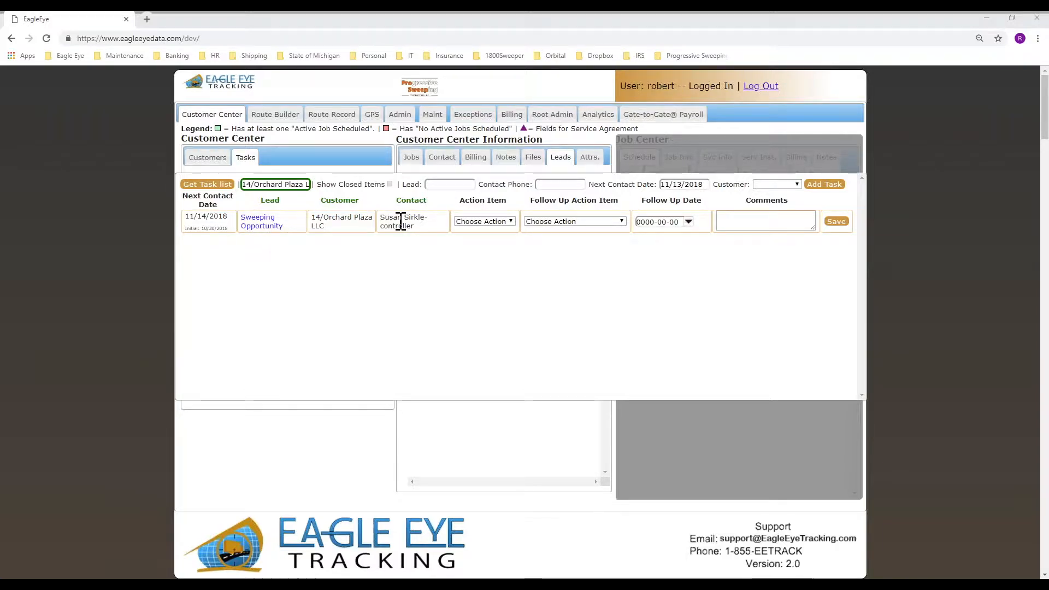
In the Sweeping Opportunity lead, set the action item to Phone Call, follow-up action to Set up meeting, and follow-up date to 11/02/2018.
{"action": "left_click", "coordinate": [260, 225]}
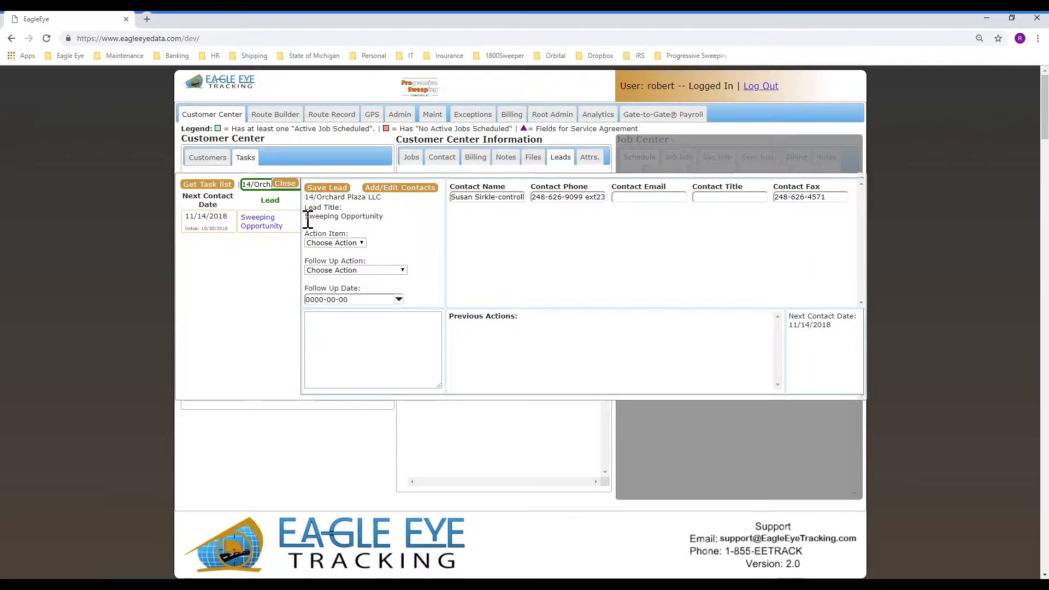
{"action": "left_click_drag", "start_coordinate": [304, 217], "coordinate": [379, 217]}
{"action": "left_click", "coordinate": [341, 317]}
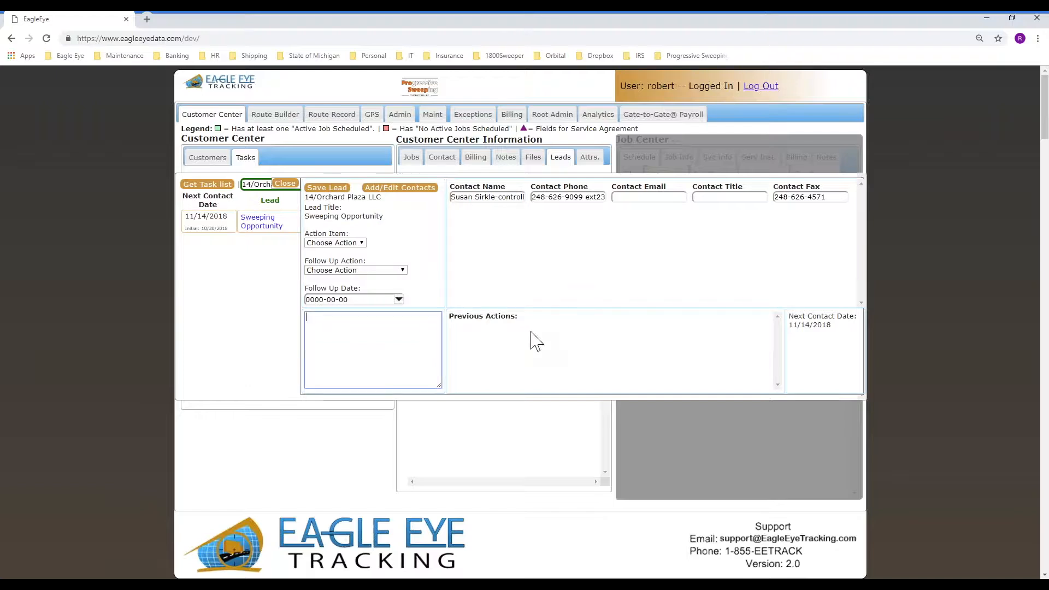
{"action": "left_click", "coordinate": [340, 243]}
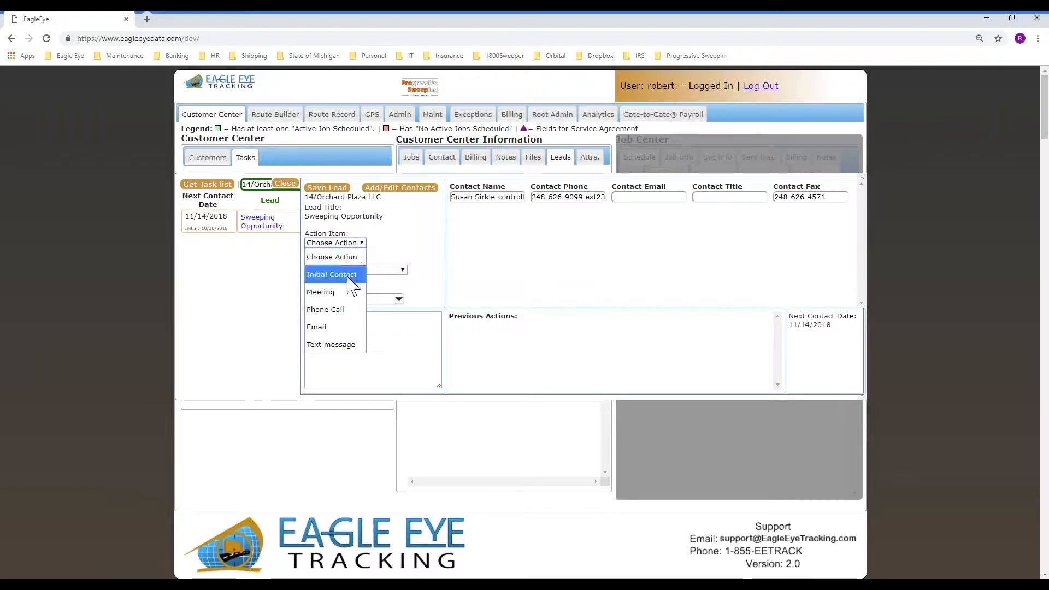
{"action": "left_click", "coordinate": [342, 310]}
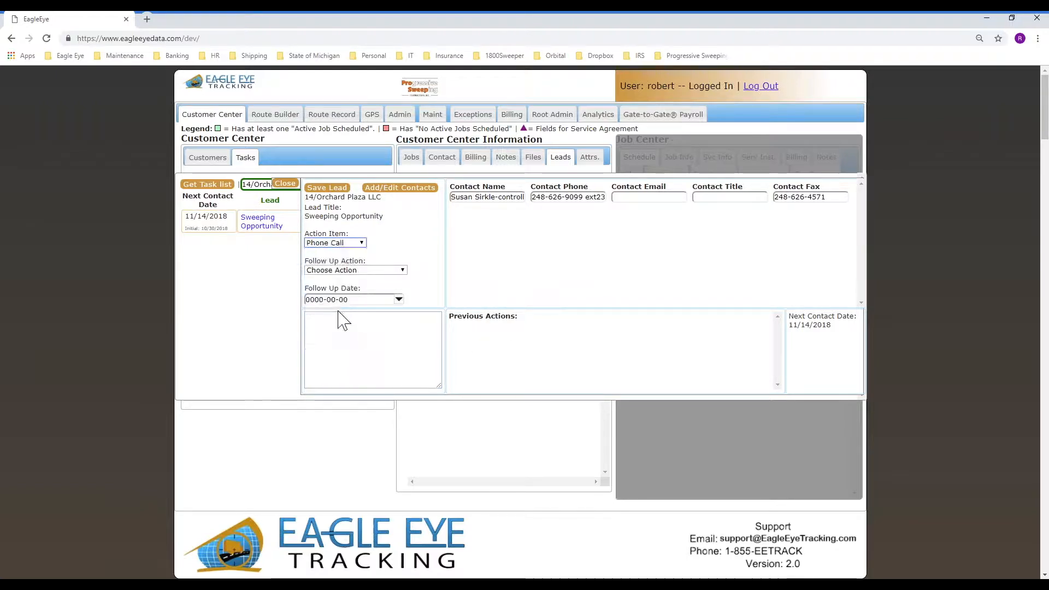
{"action": "left_click", "coordinate": [356, 271]}
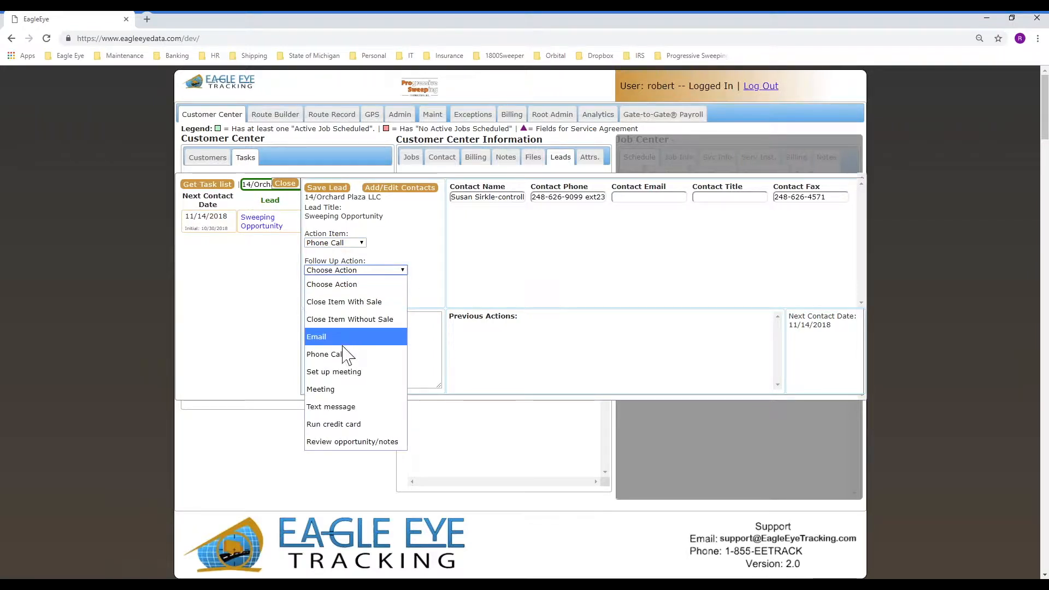
{"action": "left_click", "coordinate": [339, 371]}
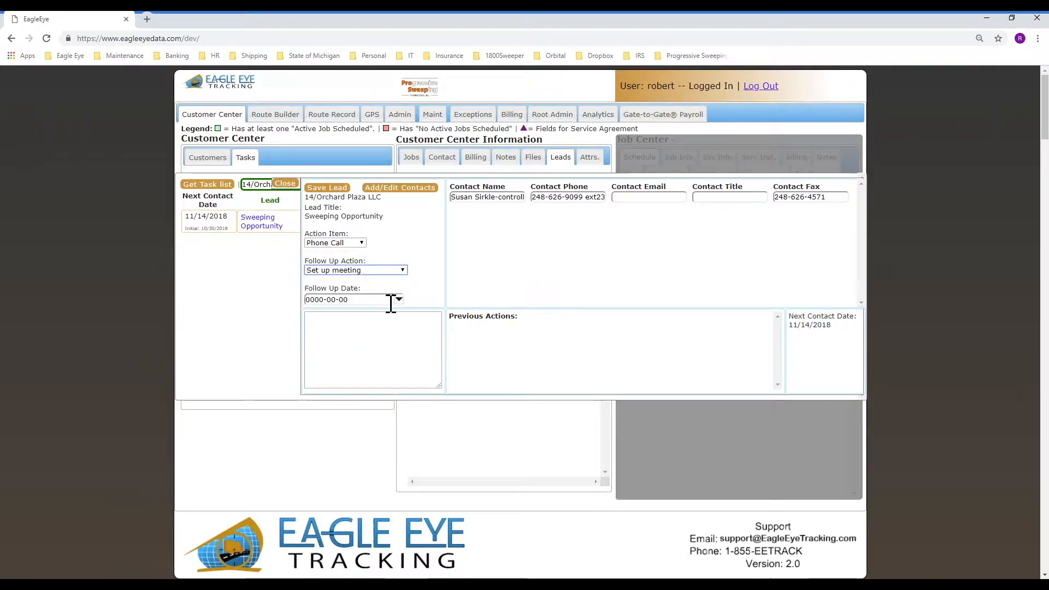
{"action": "left_click", "coordinate": [394, 299]}
{"action": "left_click", "coordinate": [417, 316]}
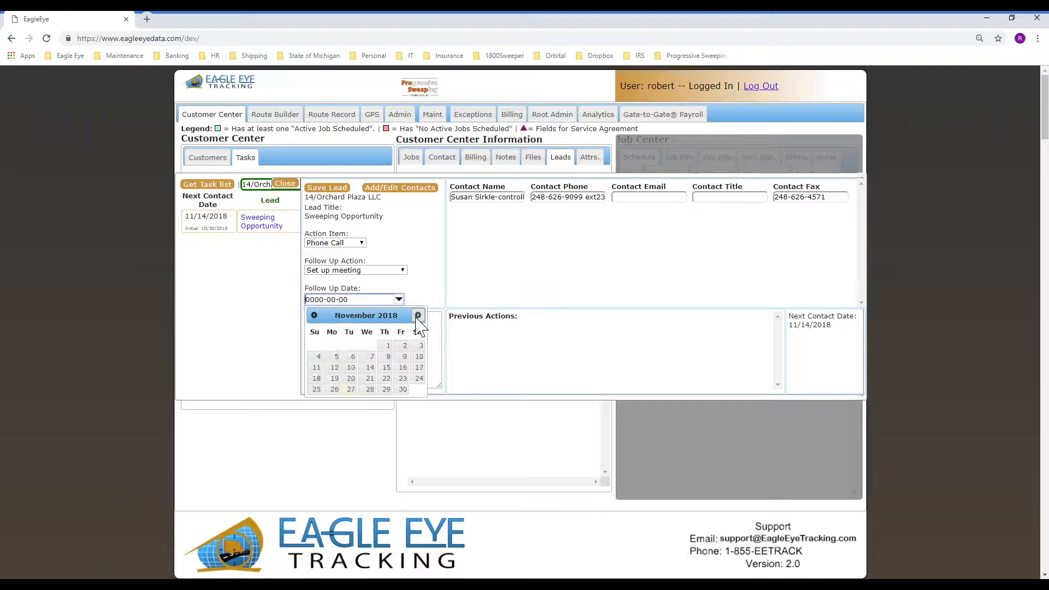
{"action": "left_click", "coordinate": [402, 346]}
Add a 10/30/18 comment that the contact called and inquired about parking lot sweeping and needs a service proposal sent, and save the lead.
{"action": "left_click", "coordinate": [343, 324]}
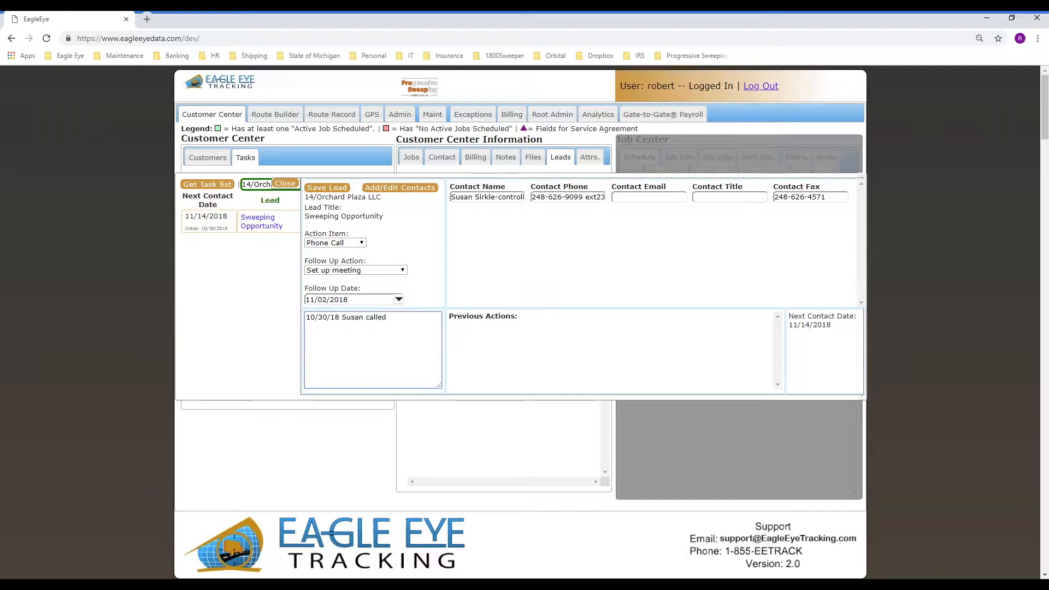
{"action": "type", "text": "and enquired abo"}
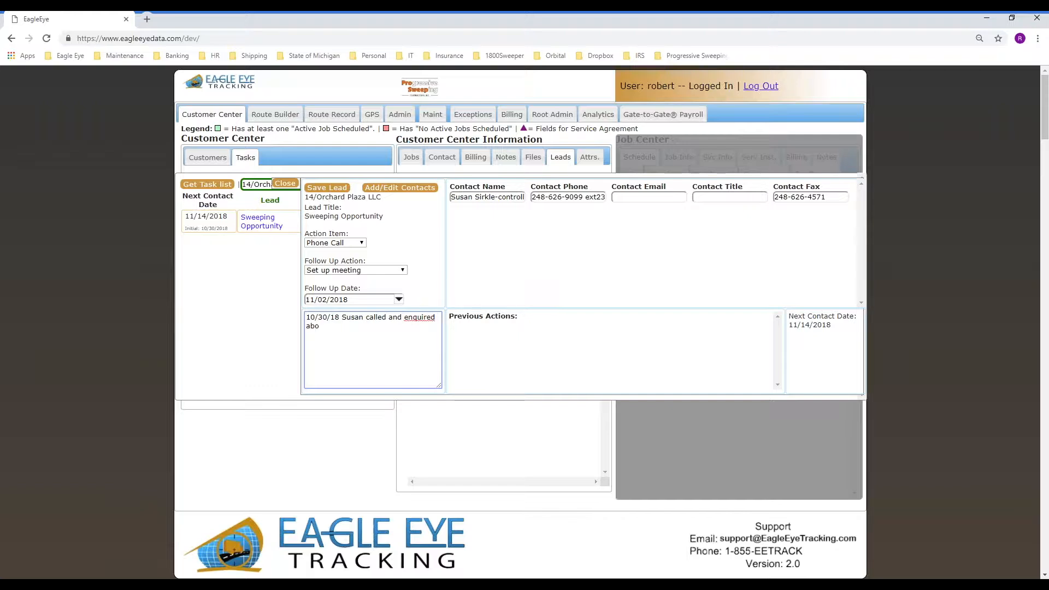
{"action": "key", "text": "BackSpace"}
{"action": "key", "text": "BackSpace"}
{"action": "key", "text": "BackSpace"}
{"action": "key", "text": "BackSpace"}
{"action": "key", "text": "BackSpace"}
{"action": "key", "text": "BackSpace"}
{"action": "key", "text": "BackSpace"}
{"action": "key", "text": "BackSpace"}
{"action": "key", "text": "BackSpace"}
{"action": "type", "text": "d inquired about p"}
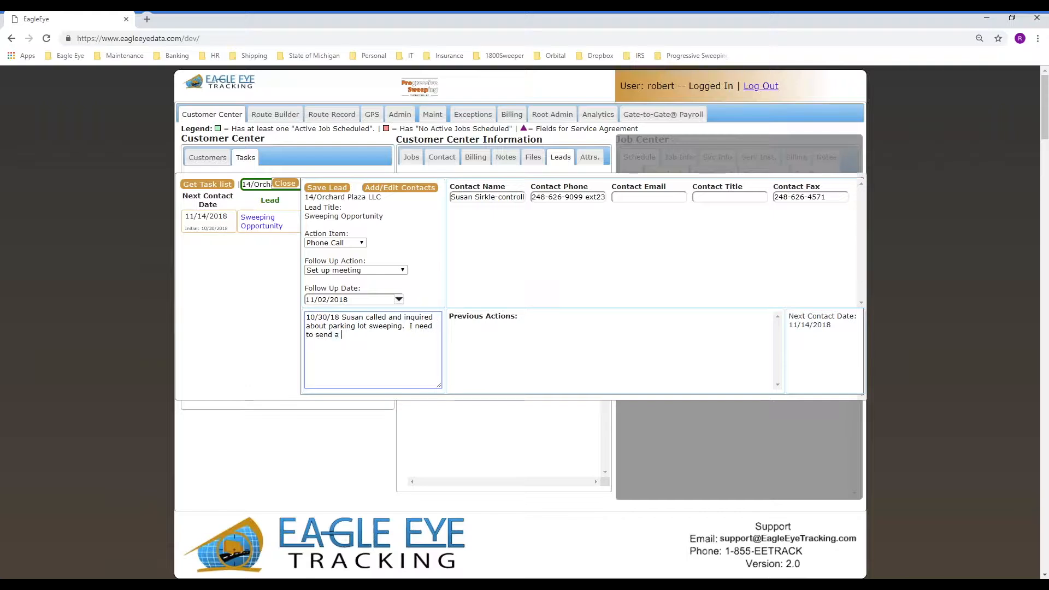
{"action": "type", "text": " ervice proposal to her."}
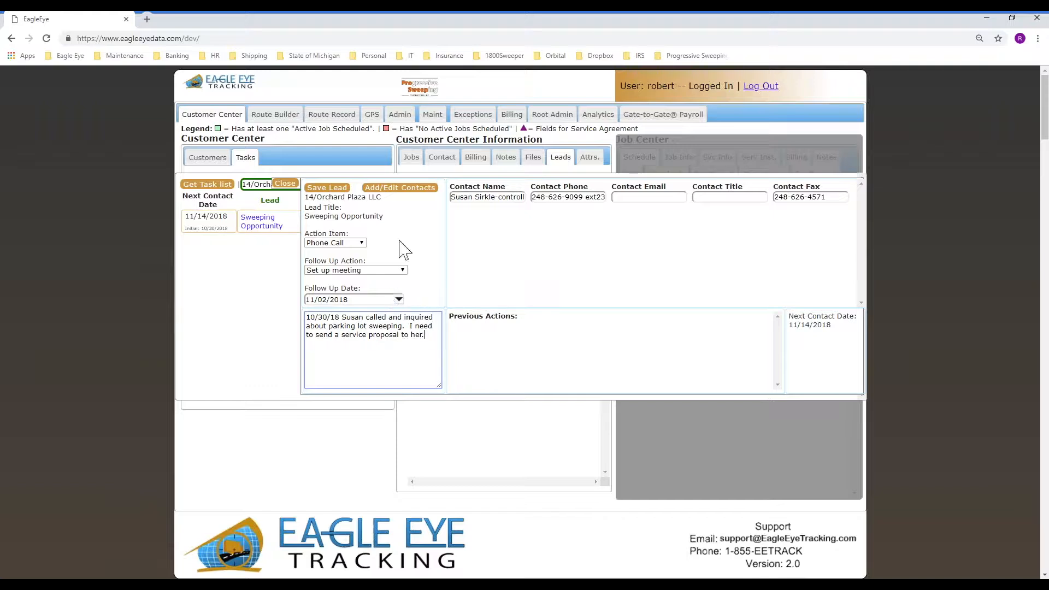
{"action": "left_click", "coordinate": [338, 191]}
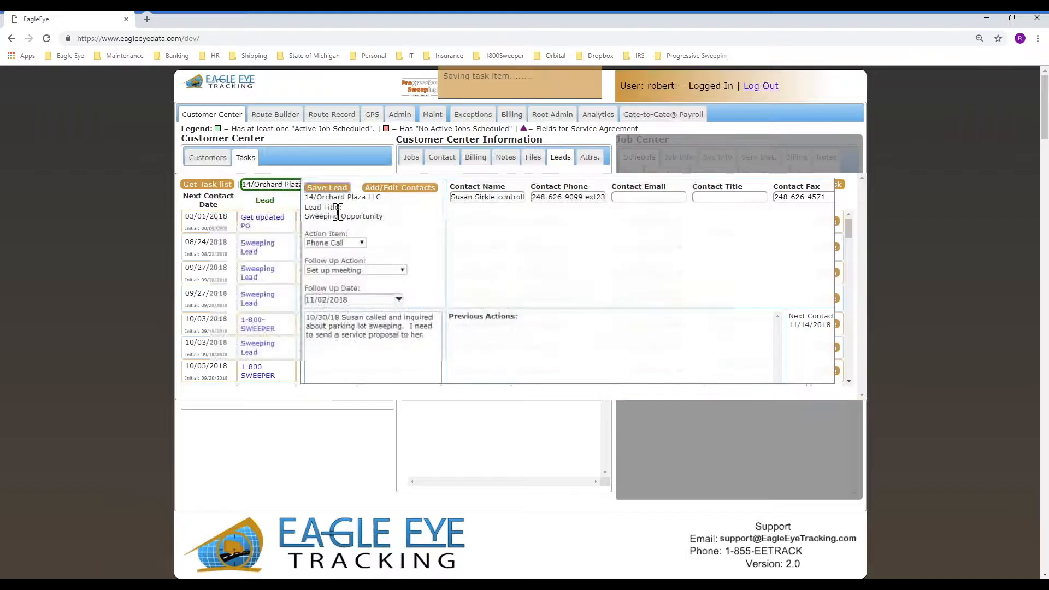
Filter the task list by 14/or and open the Sweeping Opportunity lead to review its previous actions.
{"action": "left_click_drag", "start_coordinate": [244, 184], "coordinate": [338, 191]}
{"action": "left_click", "coordinate": [253, 185]}
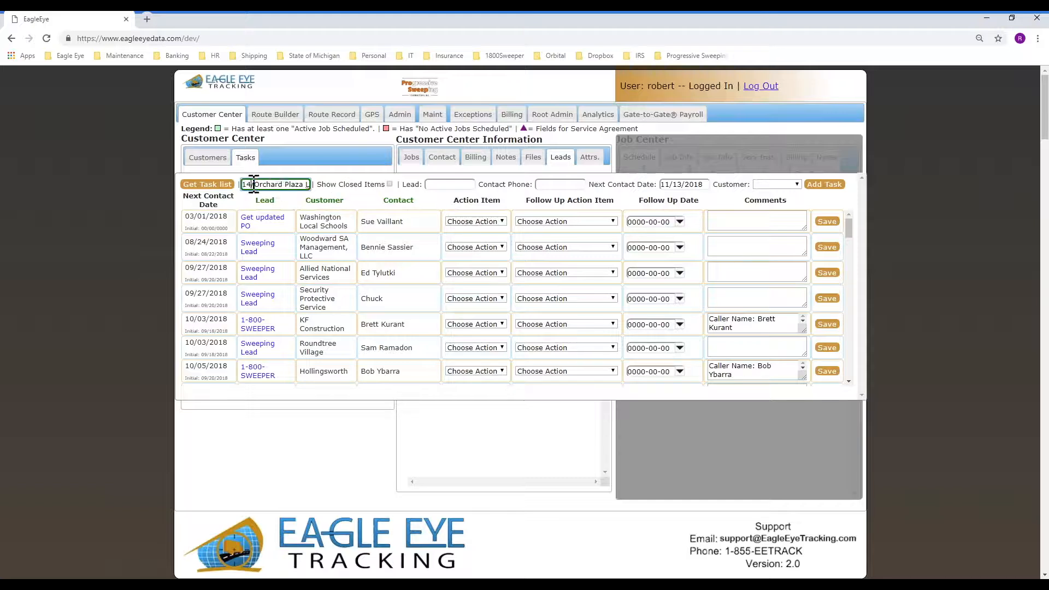
{"action": "left_click_drag", "start_coordinate": [255, 185], "coordinate": [330, 186]}
{"action": "type", "text": "or"}
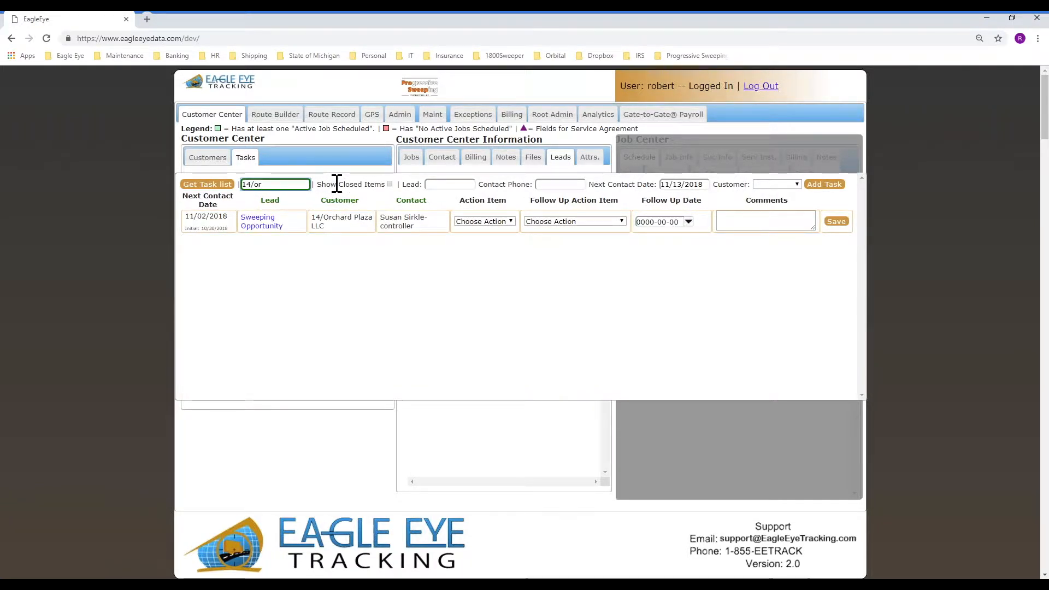
{"action": "left_click", "coordinate": [265, 225]}
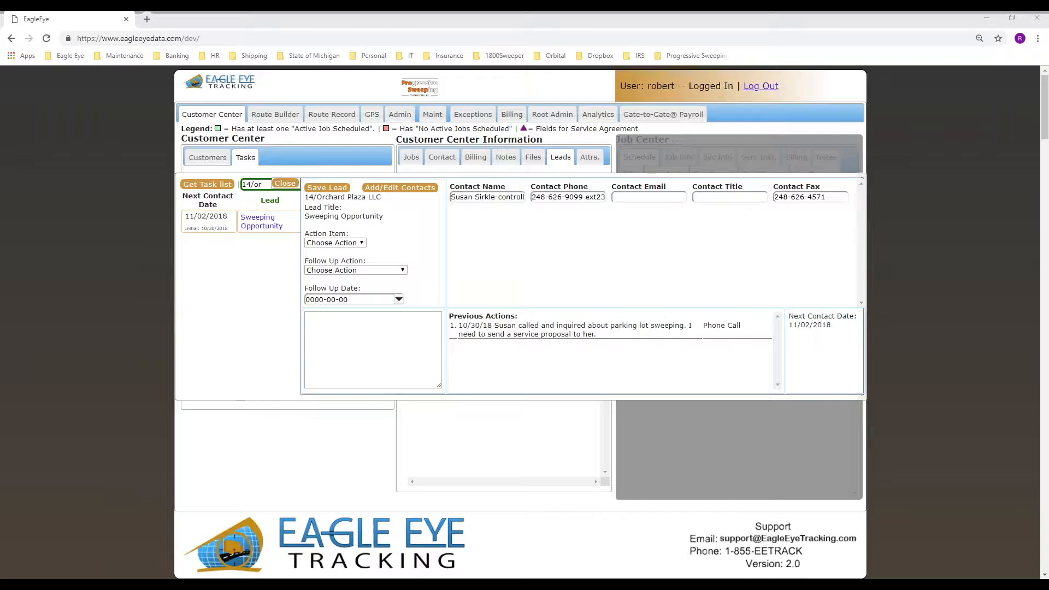
{"action": "mouse_move", "coordinate": [205, 187]}
{"action": "left_mouse_down"}
{"action": "mouse_move", "coordinate": [180, 232]}
{"action": "mouse_move", "coordinate": [218, 193]}
{"action": "left_mouse_up"}
{"action": "left_click_drag", "start_coordinate": [198, 237], "coordinate": [230, 236]}
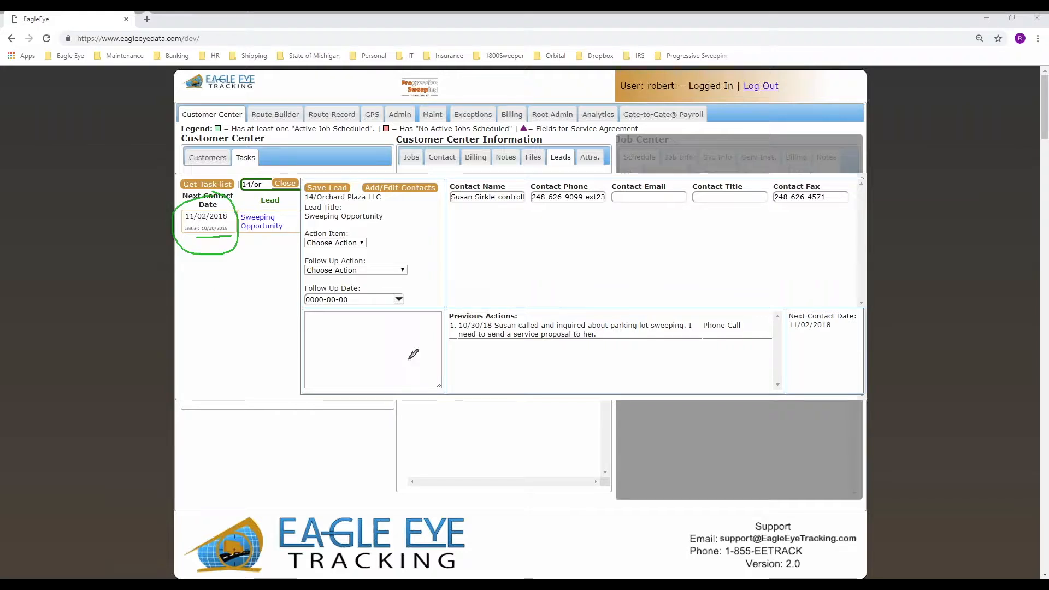
{"action": "mouse_move", "coordinate": [500, 286]}
{"action": "left_mouse_down"}
{"action": "mouse_move", "coordinate": [470, 285]}
{"action": "mouse_move", "coordinate": [603, 369]}
{"action": "mouse_move", "coordinate": [781, 336]}
{"action": "mouse_move", "coordinate": [577, 280]}
{"action": "mouse_move", "coordinate": [471, 277]}
{"action": "left_mouse_up"}
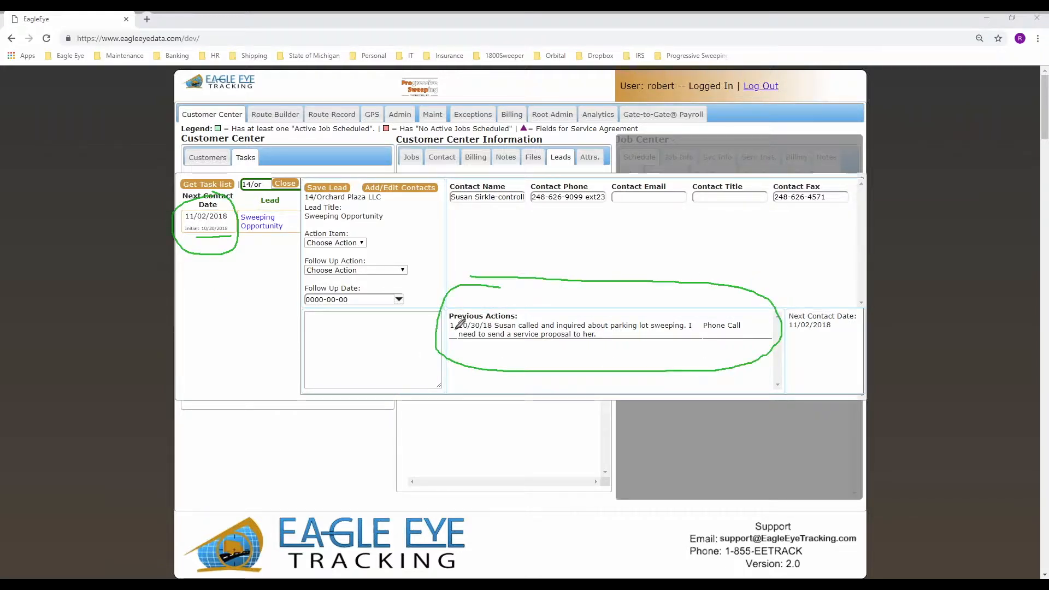
{"action": "mouse_move", "coordinate": [736, 308]}
{"action": "left_mouse_down"}
{"action": "mouse_move", "coordinate": [699, 316]}
{"action": "mouse_move", "coordinate": [763, 325]}
{"action": "mouse_move", "coordinate": [732, 302]}
{"action": "left_mouse_up"}
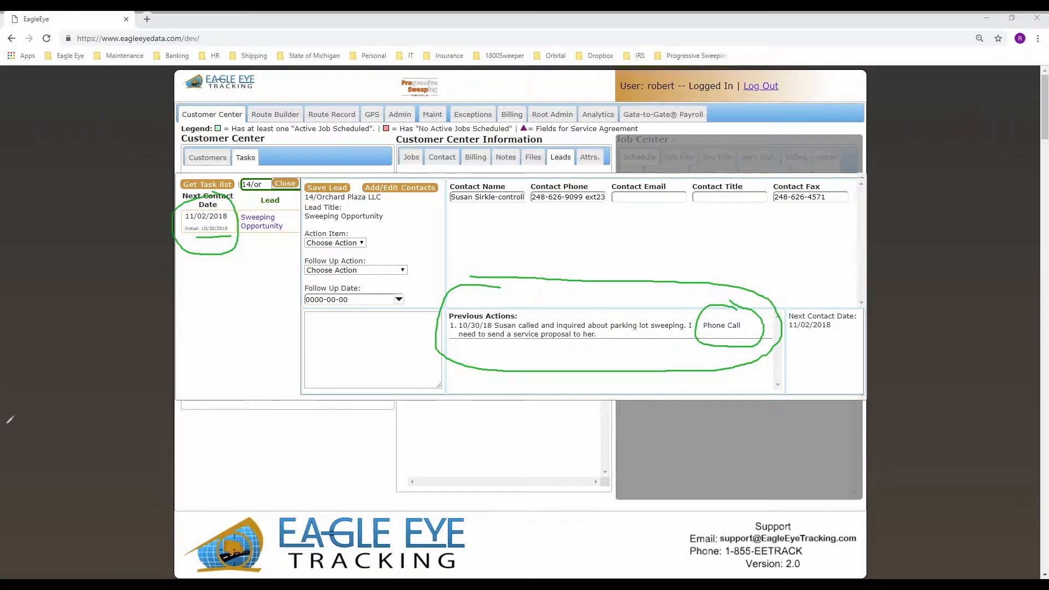
{"action": "key", "text": "Escape"}
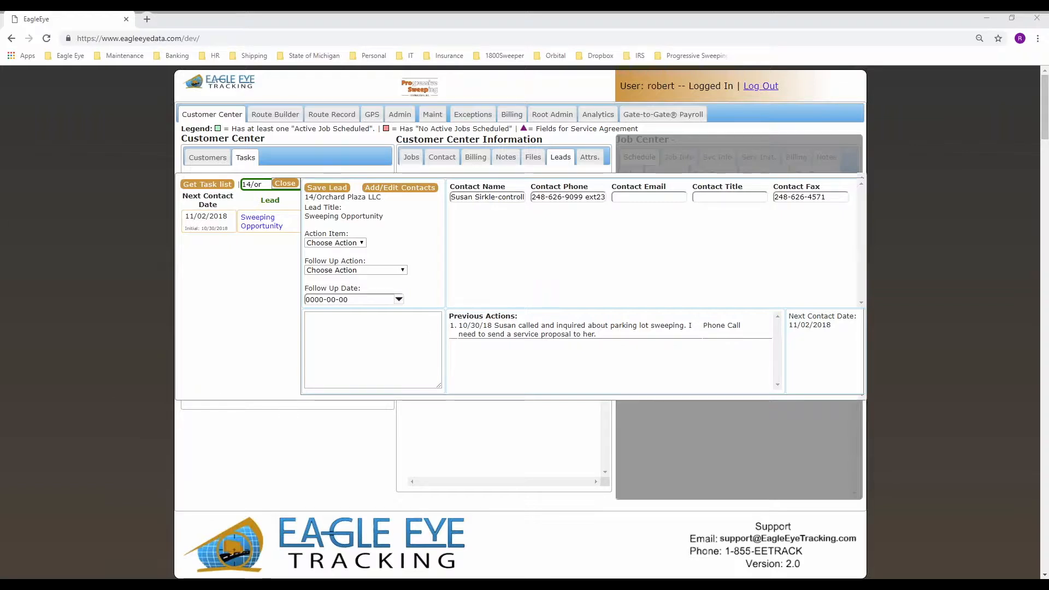
Reload the full task list and close the Sweeping Opportunity lead's details.
{"action": "left_click", "coordinate": [208, 184]}
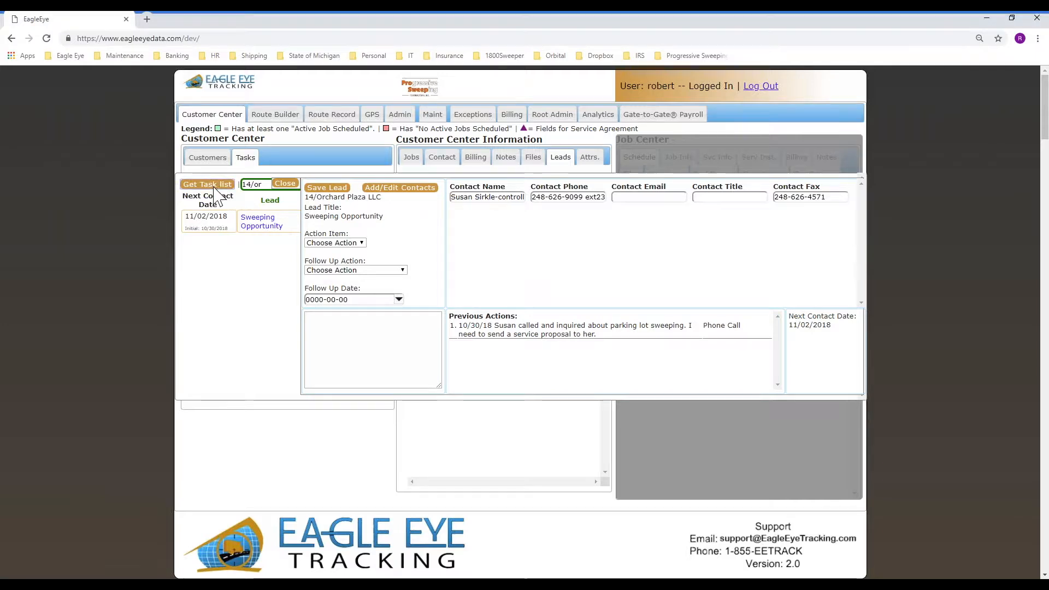
{"action": "left_click", "coordinate": [289, 184]}
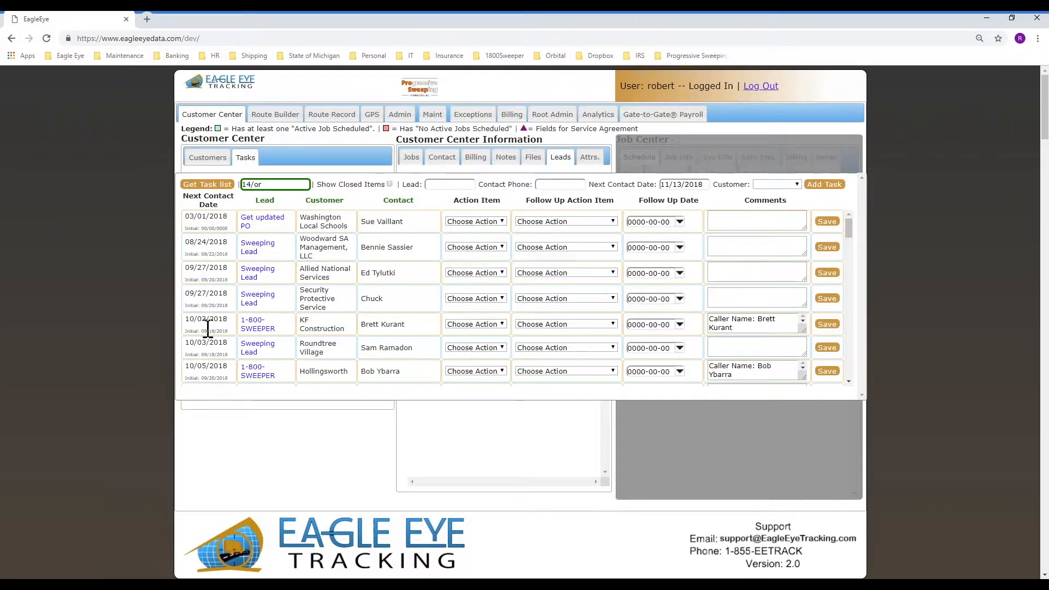
{"action": "left_click", "coordinate": [140, 584]}
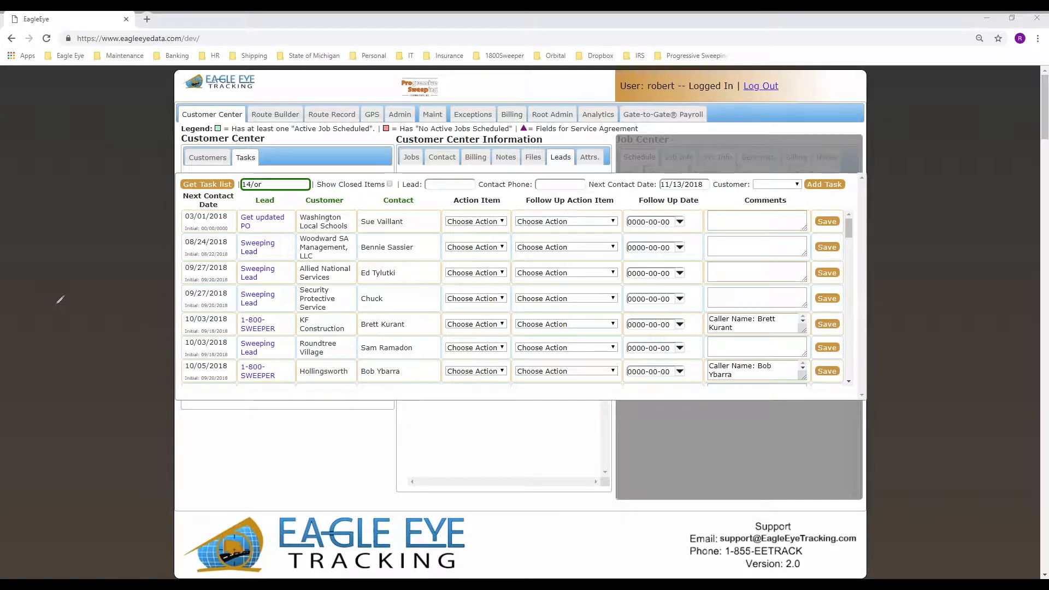
{"action": "mouse_move", "coordinate": [284, 201]}
{"action": "left_mouse_down"}
{"action": "mouse_move", "coordinate": [284, 240]}
{"action": "mouse_move", "coordinate": [479, 225]}
{"action": "mouse_move", "coordinate": [336, 193]}
{"action": "mouse_move", "coordinate": [270, 196]}
{"action": "left_mouse_up"}
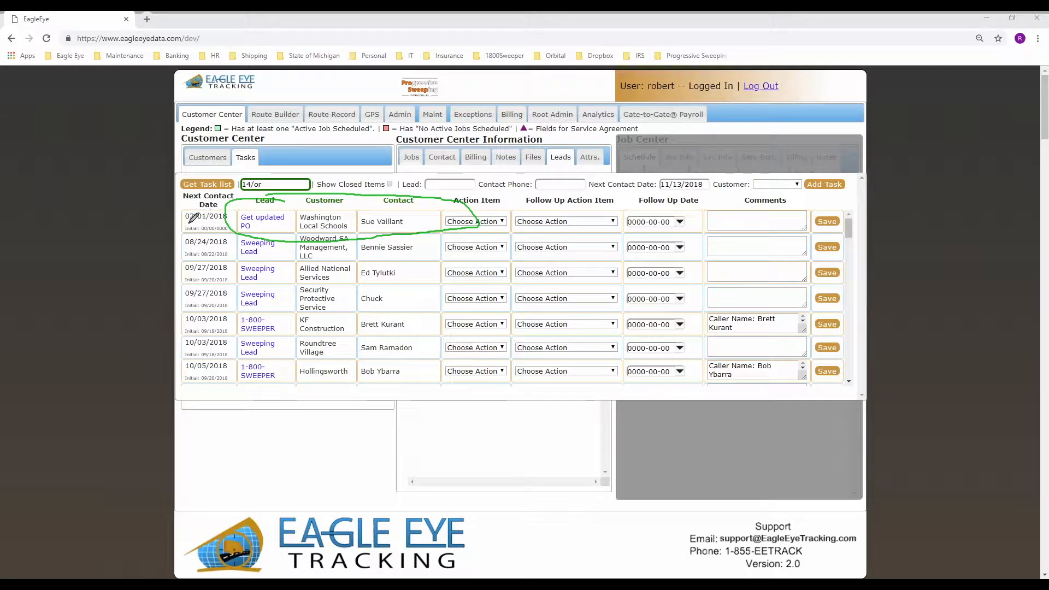
In Washington Local Schools' Get updated PO lead, set the action item to Email, follow-up action to Phone Call, and follow-up date to 12/01/2018.
{"action": "left_click_drag", "start_coordinate": [185, 224], "coordinate": [235, 221]}
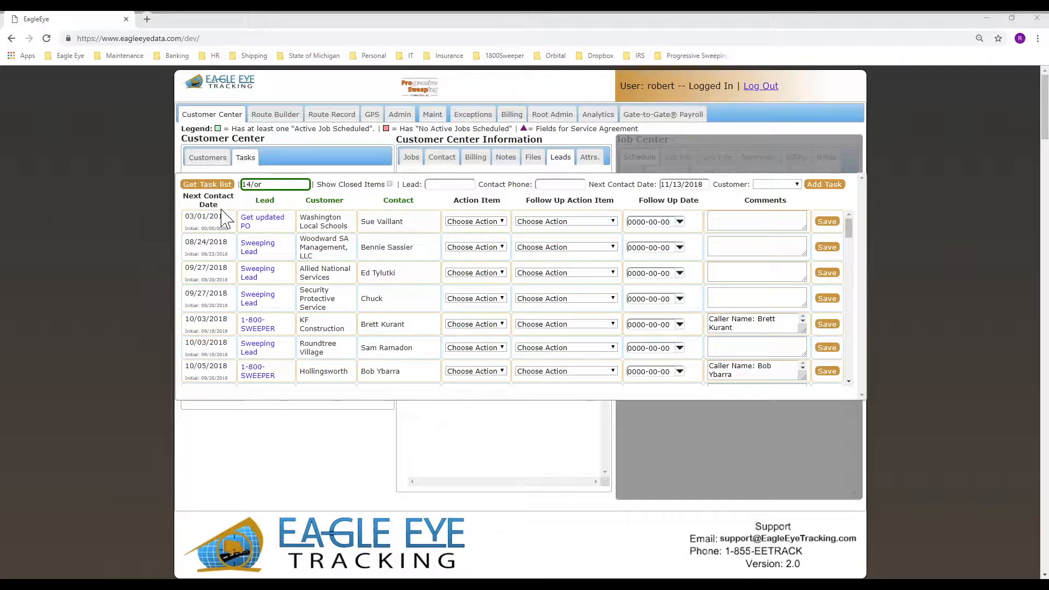
{"action": "left_click", "coordinate": [260, 225]}
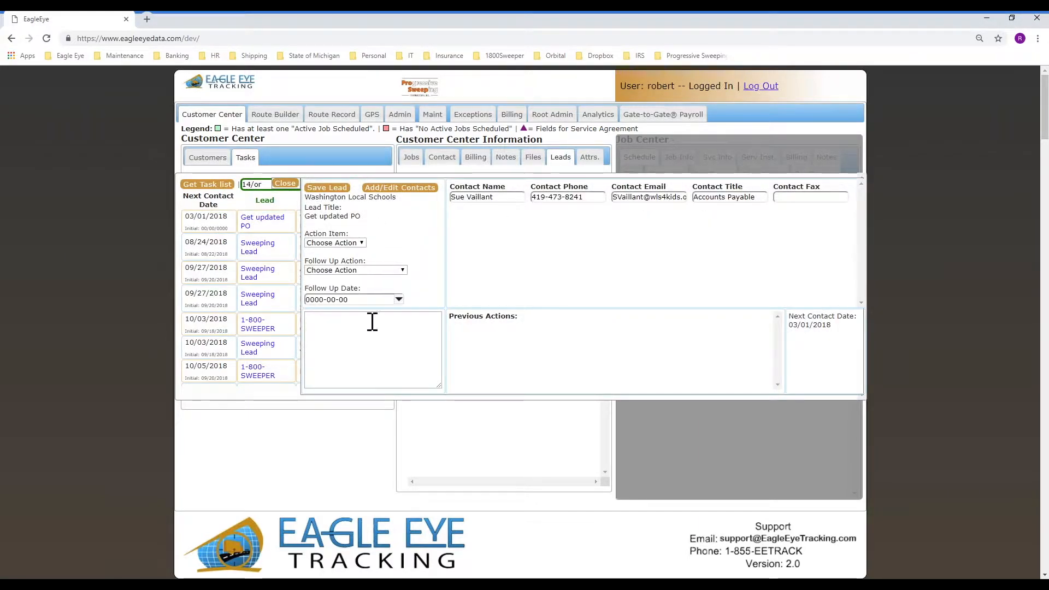
{"action": "left_click", "coordinate": [349, 244]}
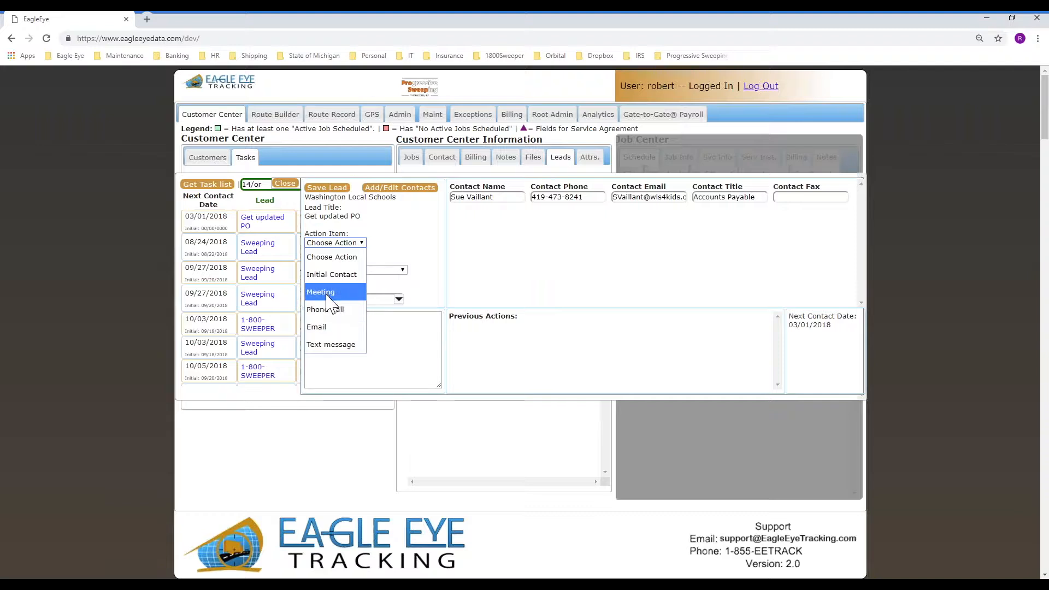
{"action": "left_click", "coordinate": [327, 327]}
{"action": "left_click", "coordinate": [347, 271]}
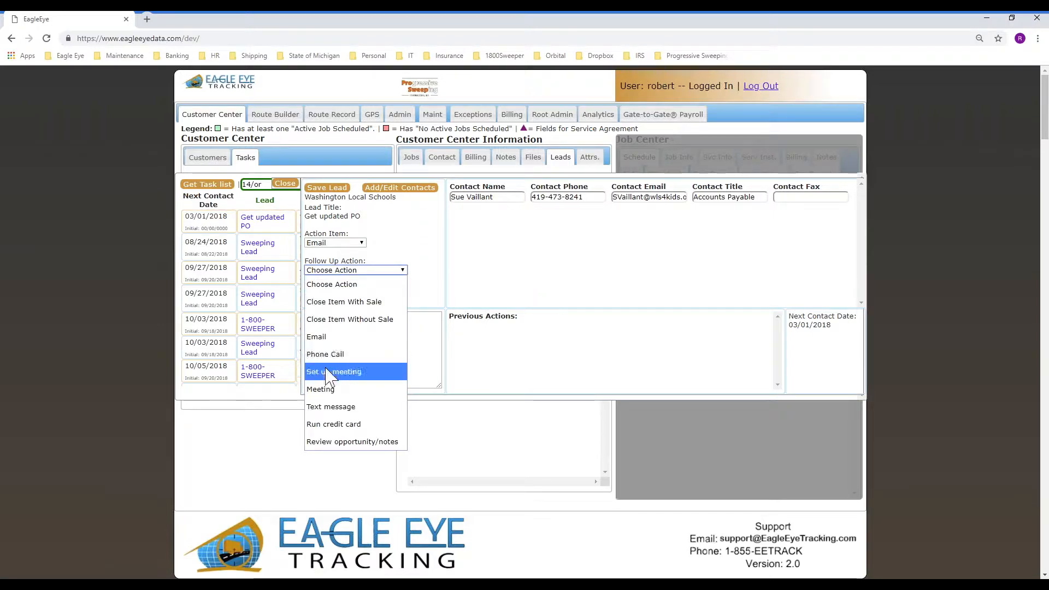
{"action": "left_click", "coordinate": [330, 354]}
{"action": "left_click", "coordinate": [398, 299]}
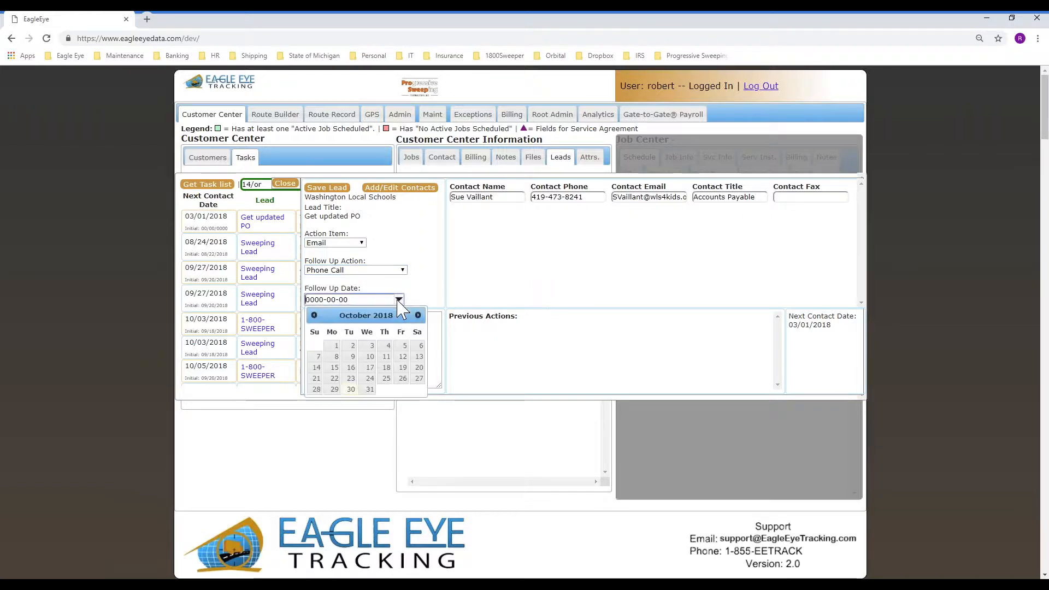
{"action": "left_click", "coordinate": [418, 316]}
{"action": "left_click", "coordinate": [418, 315]}
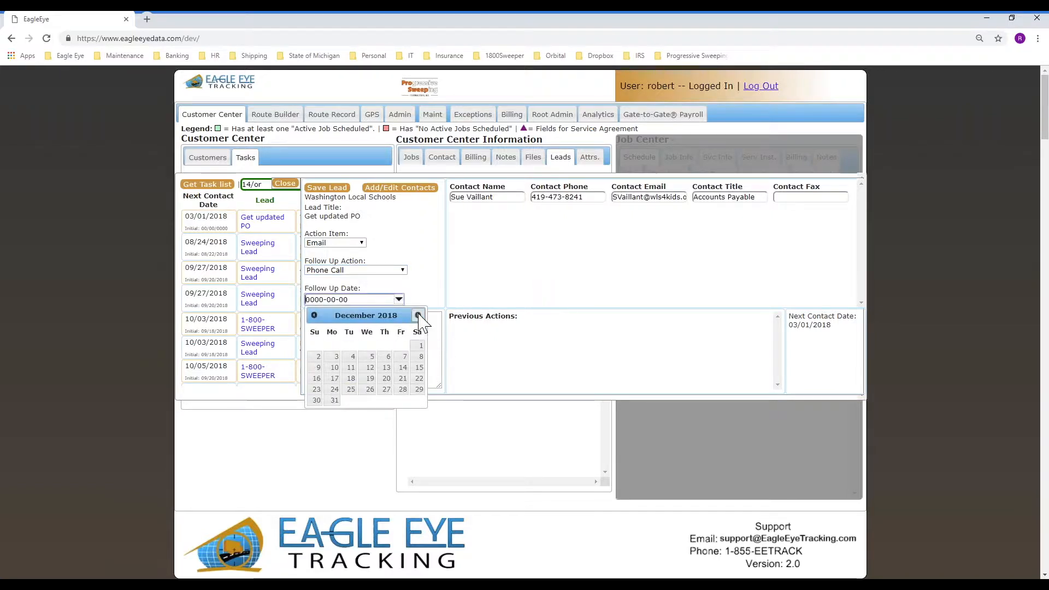
{"action": "left_click", "coordinate": [419, 345]}
Add the comment "Need 1st quarter PO" to the Get updated PO lead and save the lead.
{"action": "left_click", "coordinate": [387, 326]}
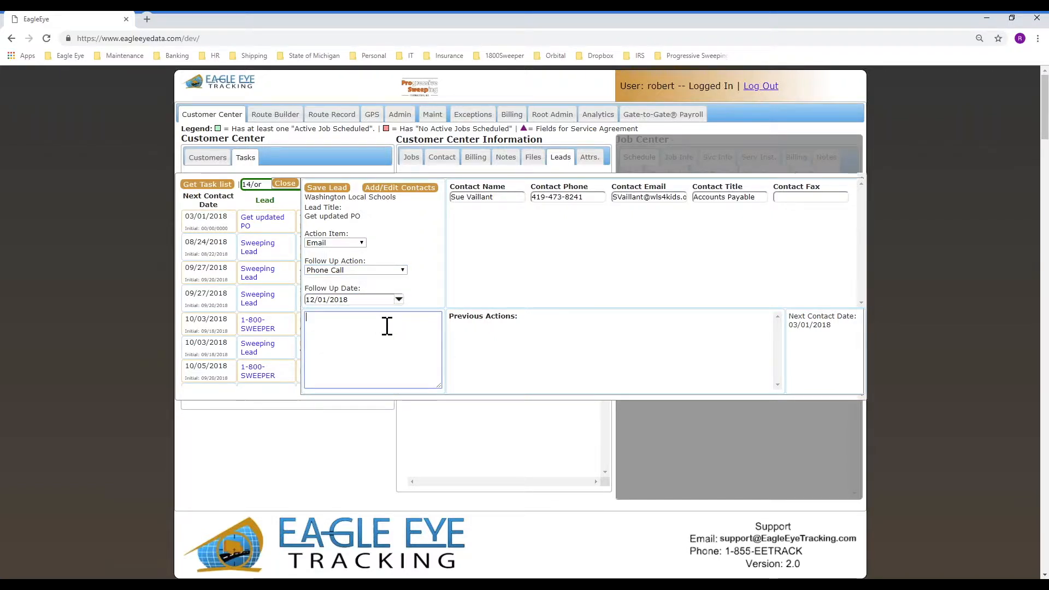
{"action": "type", "text": "Need"}
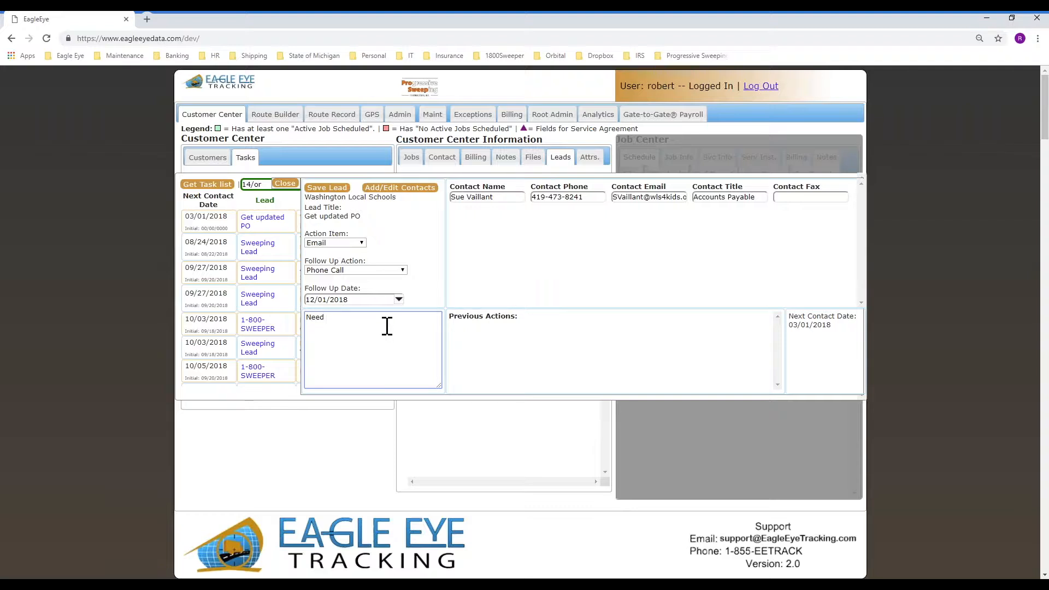
{"action": "type", "text": "1st quarter PO"}
{"action": "left_click", "coordinate": [323, 189]}
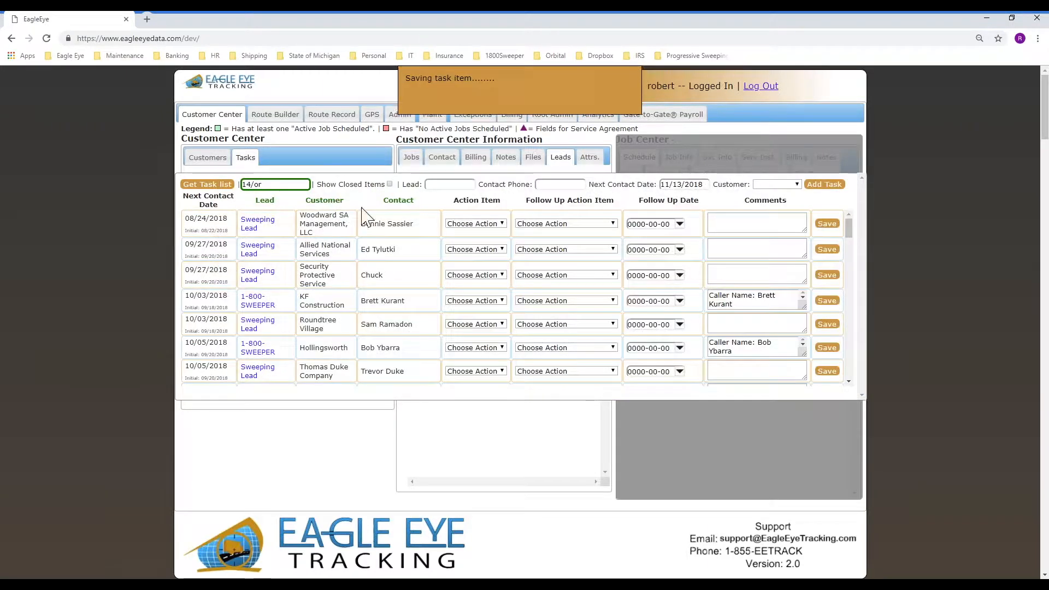
Look through the task list by next contact date and review the previous actions of Woodward SA Management's Sweeping Lead.
{"action": "scroll", "coordinate": [319, 267], "scroll_direction": "down", "scroll_amount": 15}
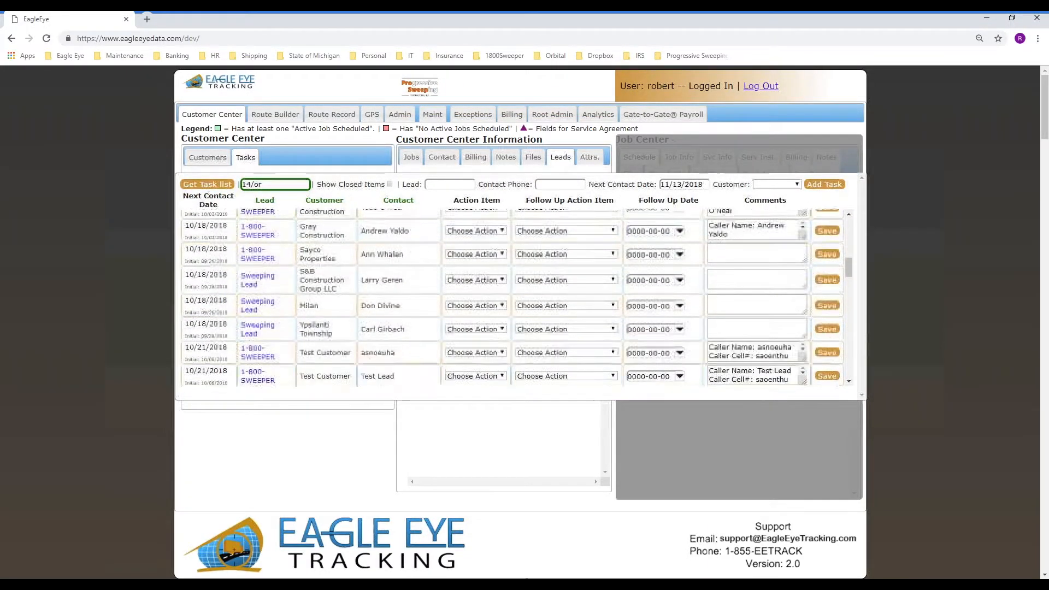
{"action": "scroll", "coordinate": [323, 237], "scroll_direction": "down", "scroll_amount": 3}
{"action": "scroll", "coordinate": [306, 251], "scroll_direction": "up", "scroll_amount": 5}
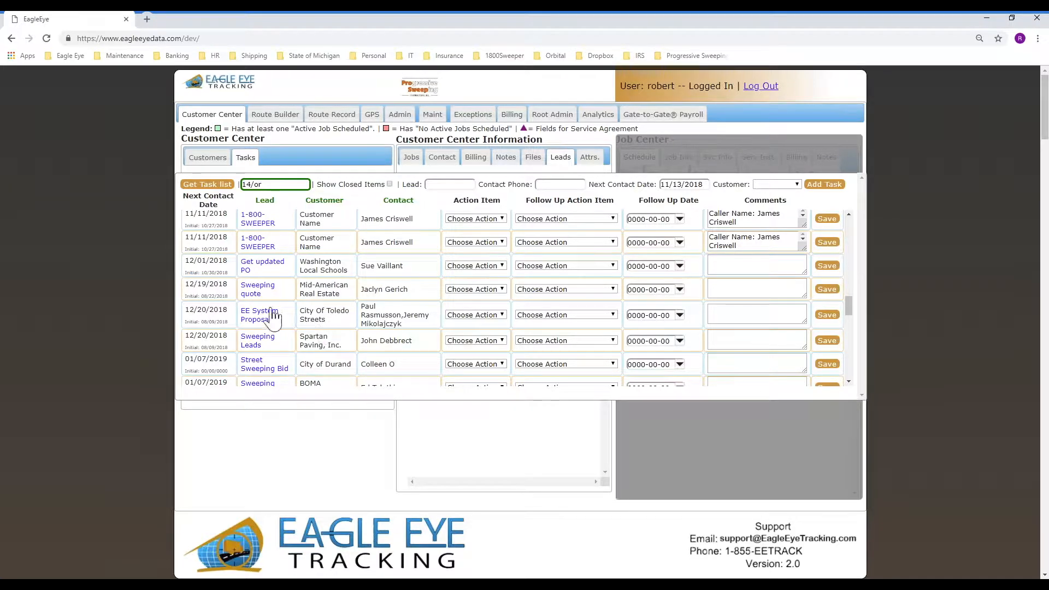
{"action": "scroll", "coordinate": [287, 316], "scroll_direction": "up", "scroll_amount": 2}
{"action": "scroll", "coordinate": [284, 306], "scroll_direction": "up", "scroll_amount": 6}
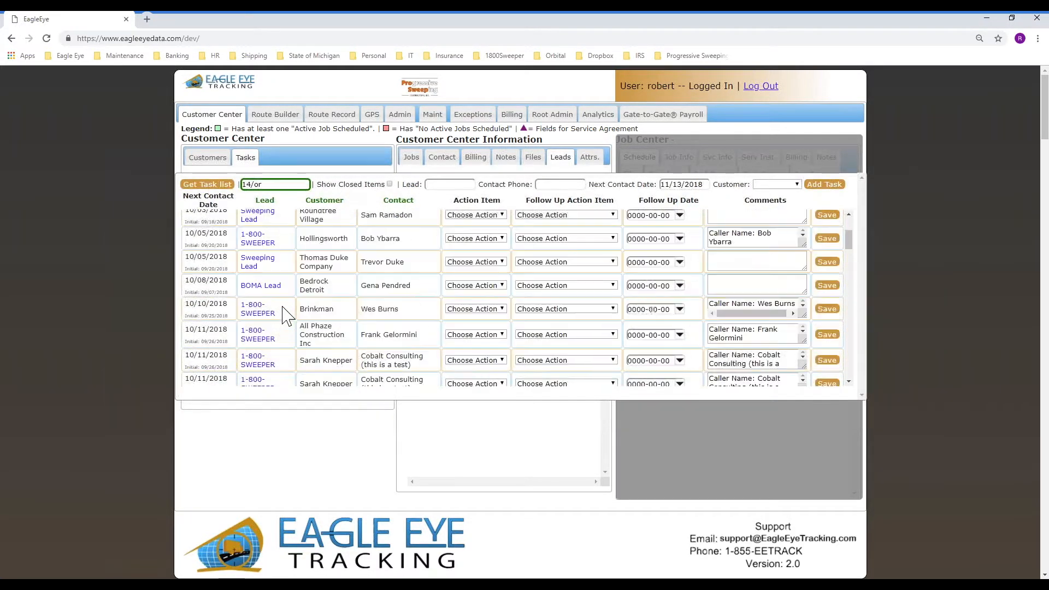
{"action": "scroll", "coordinate": [271, 284], "scroll_direction": "up", "scroll_amount": 3}
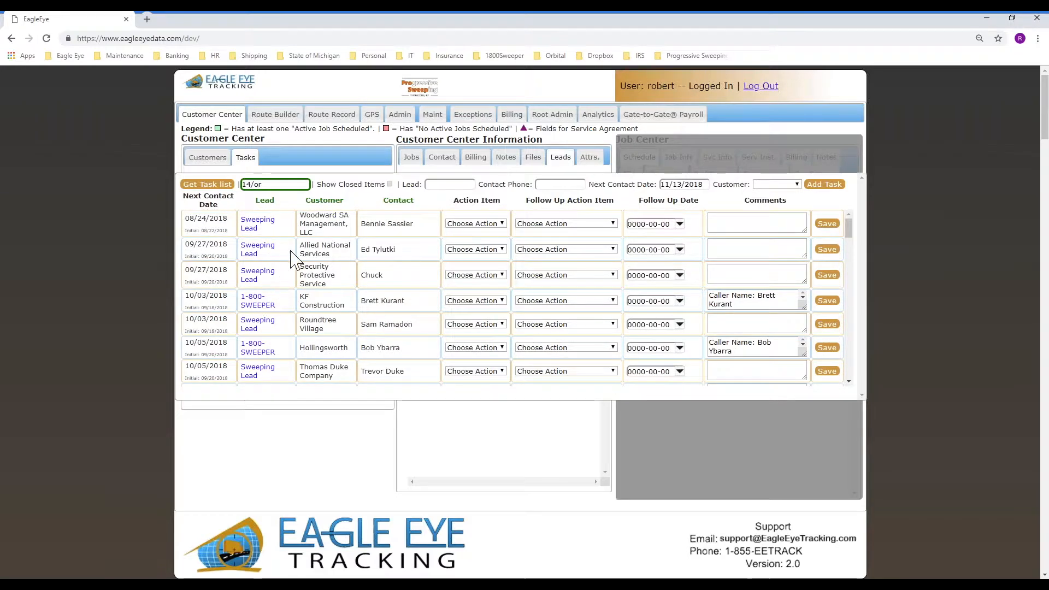
{"action": "left_click", "coordinate": [250, 228]}
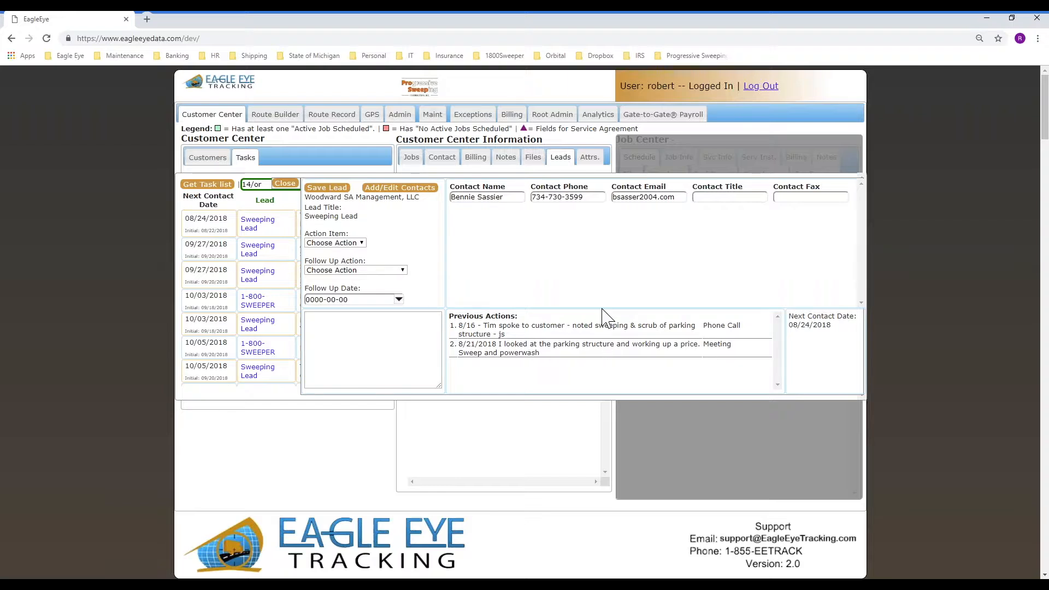
{"action": "left_click", "coordinate": [285, 185]}
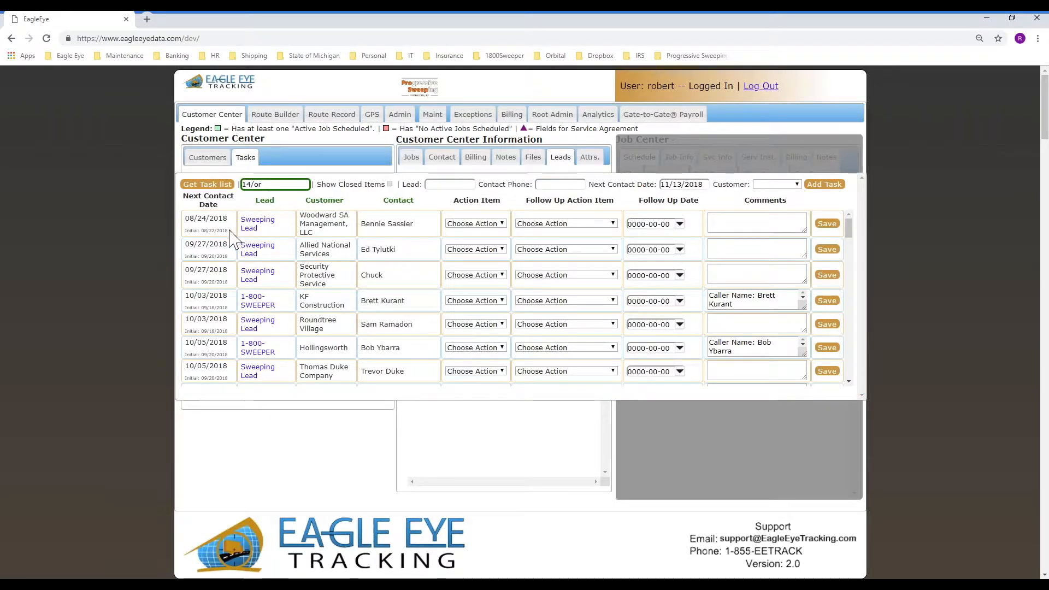
Return to the customer list and view the marketing classes available for 14/Orchard Plaza LLC.
{"action": "left_click", "coordinate": [208, 158]}
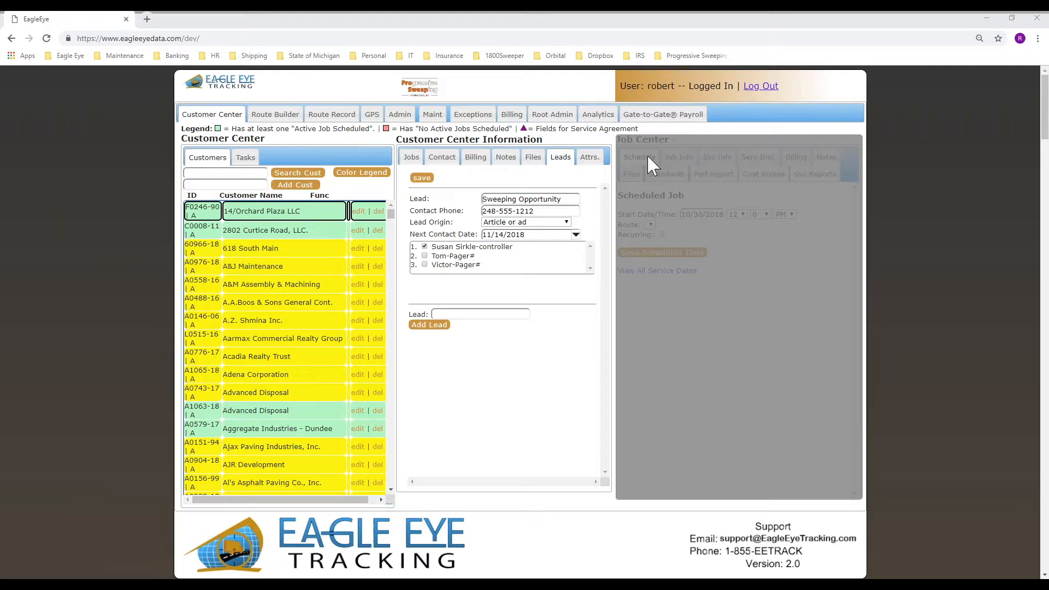
{"action": "left_click", "coordinate": [589, 158]}
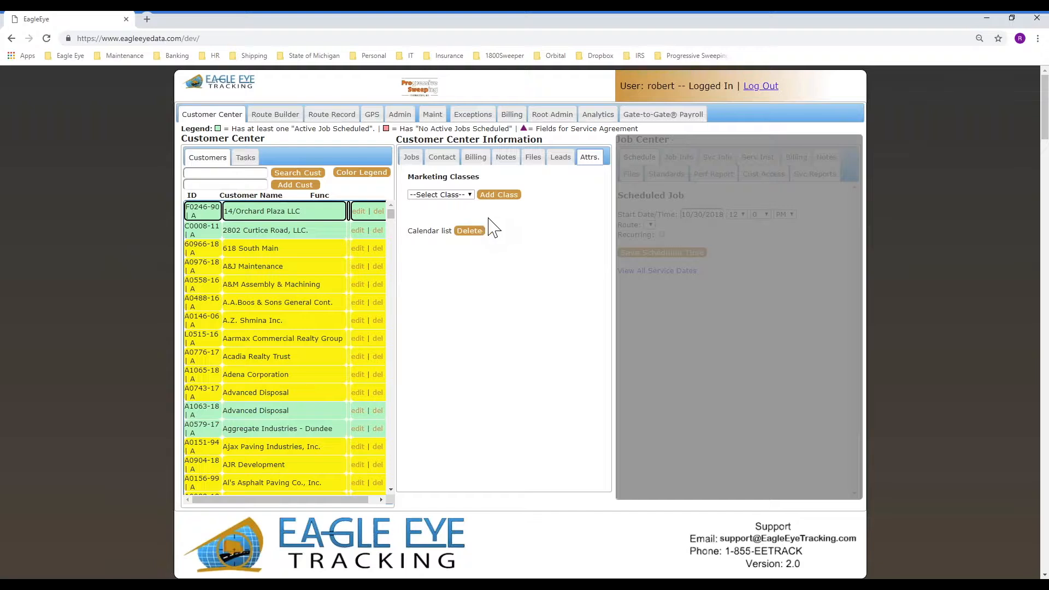
{"action": "left_click", "coordinate": [449, 196]}
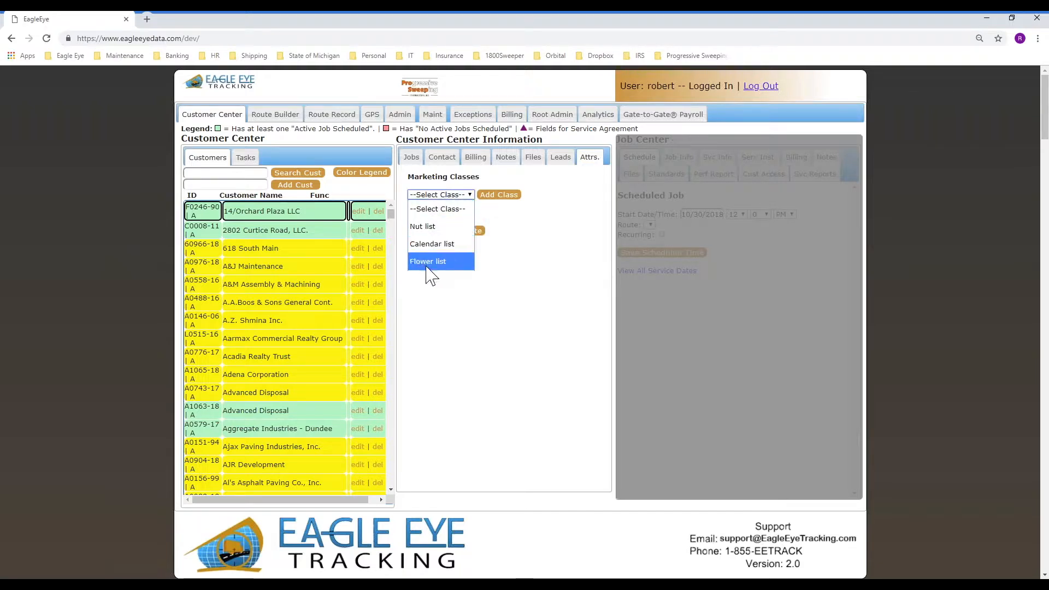
{"action": "left_click", "coordinate": [511, 285]}
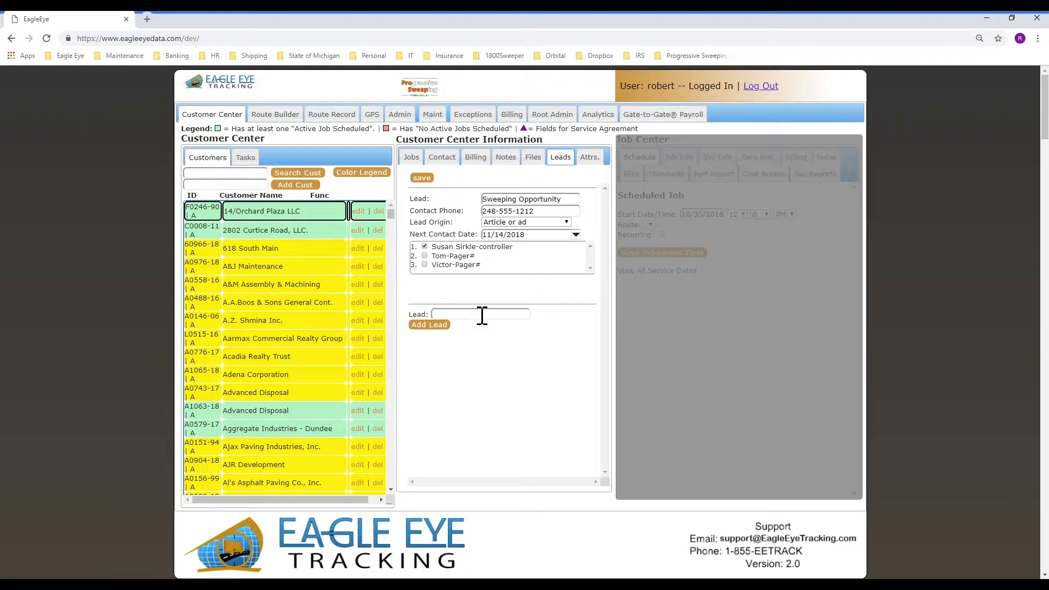
Return to the task list and review the contacts and previous actions of Clark Construction Co.'s Cold Call lead.
{"action": "left_click", "coordinate": [246, 158]}
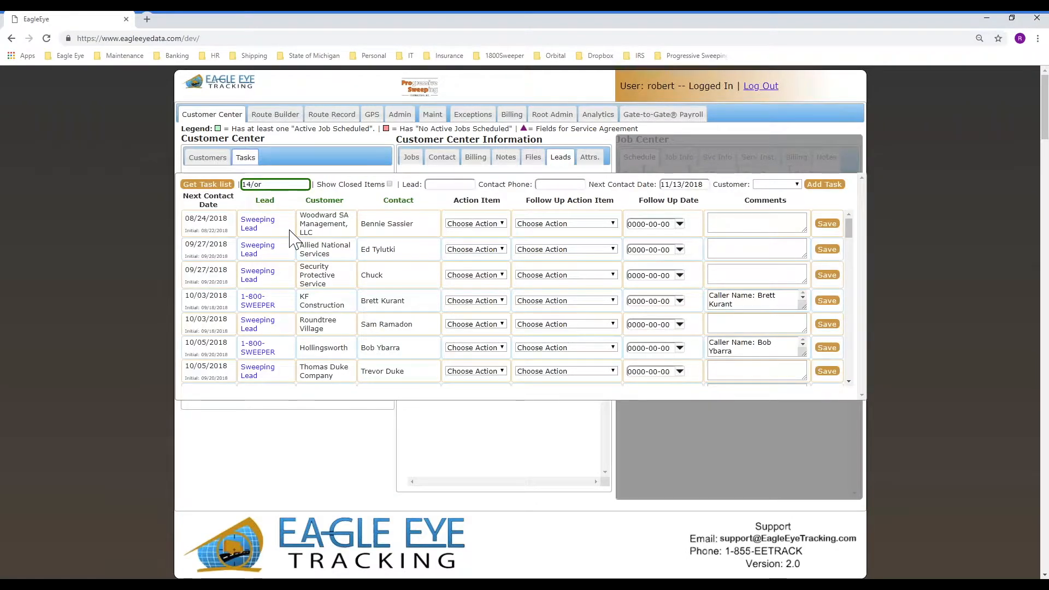
{"action": "scroll", "coordinate": [350, 268], "scroll_direction": "down", "scroll_amount": 4}
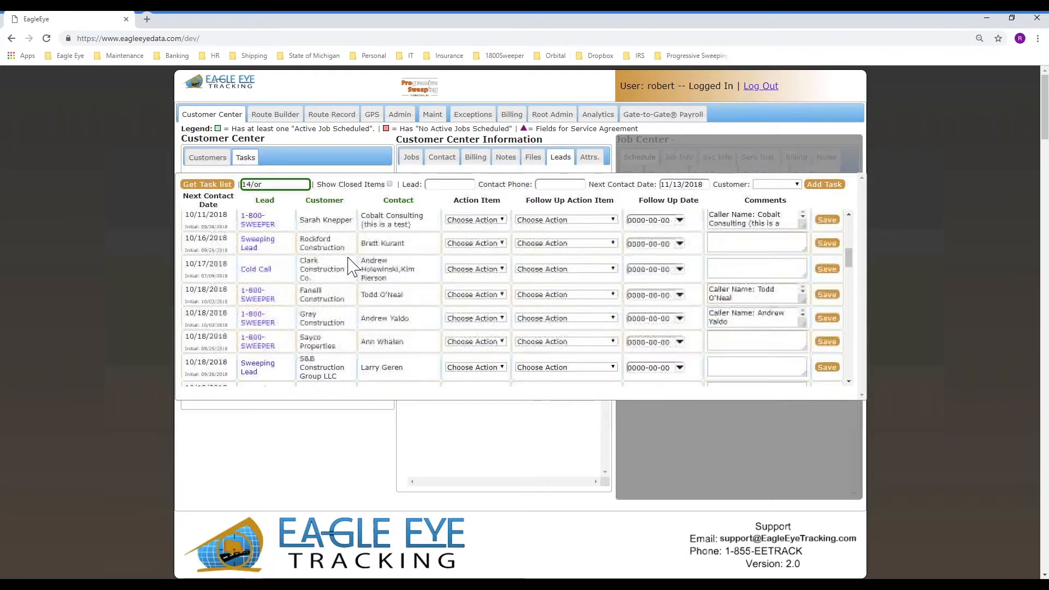
{"action": "left_click", "coordinate": [250, 270]}
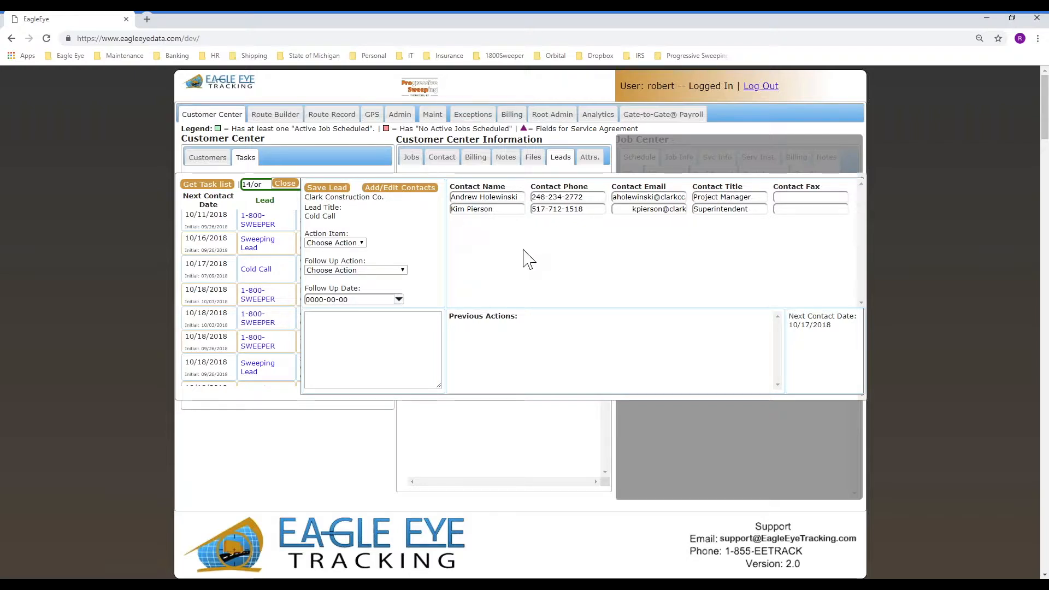
{"action": "left_click", "coordinate": [335, 323]}
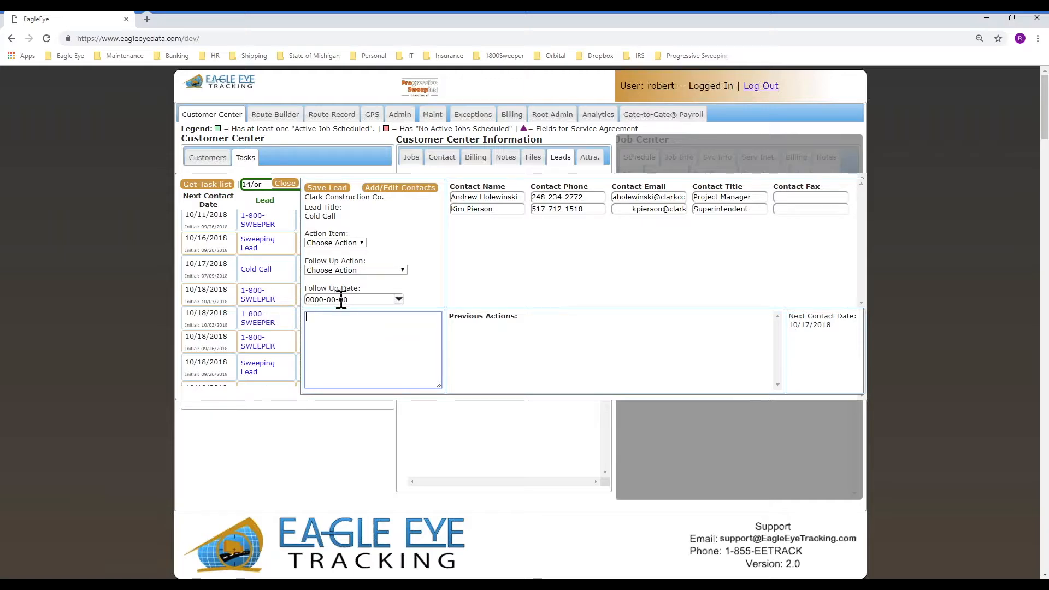
{"action": "scroll", "coordinate": [265, 350], "scroll_direction": "down", "scroll_amount": 5}
{"action": "left_click", "coordinate": [284, 185]}
Review the previous actions of Liberty Property & Asset Management's BOMA Lead and close its details.
{"action": "scroll", "coordinate": [295, 301], "scroll_direction": "down", "scroll_amount": 6}
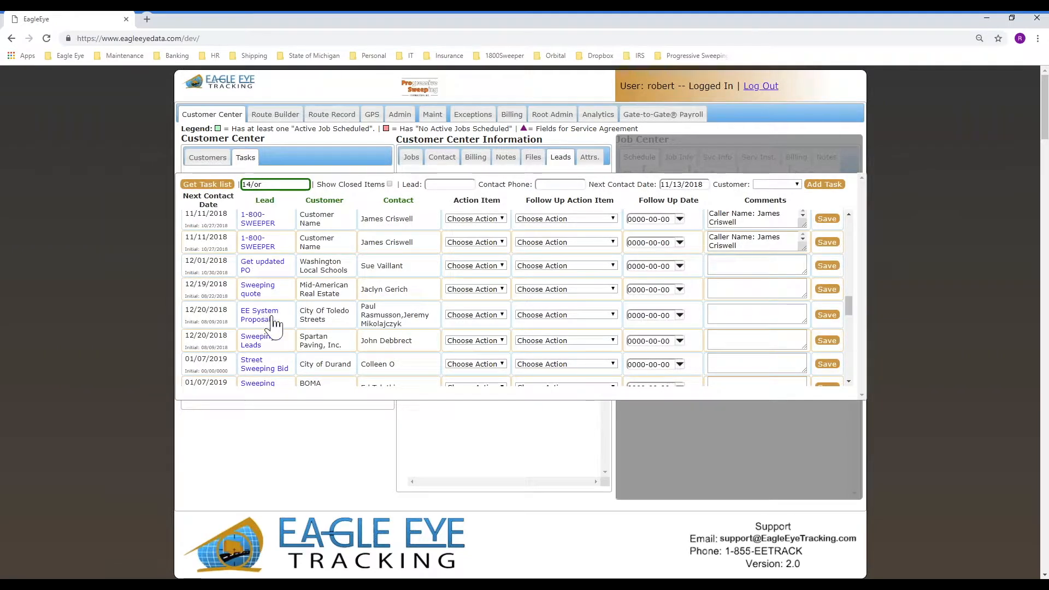
{"action": "scroll", "coordinate": [262, 326], "scroll_direction": "down", "scroll_amount": 5}
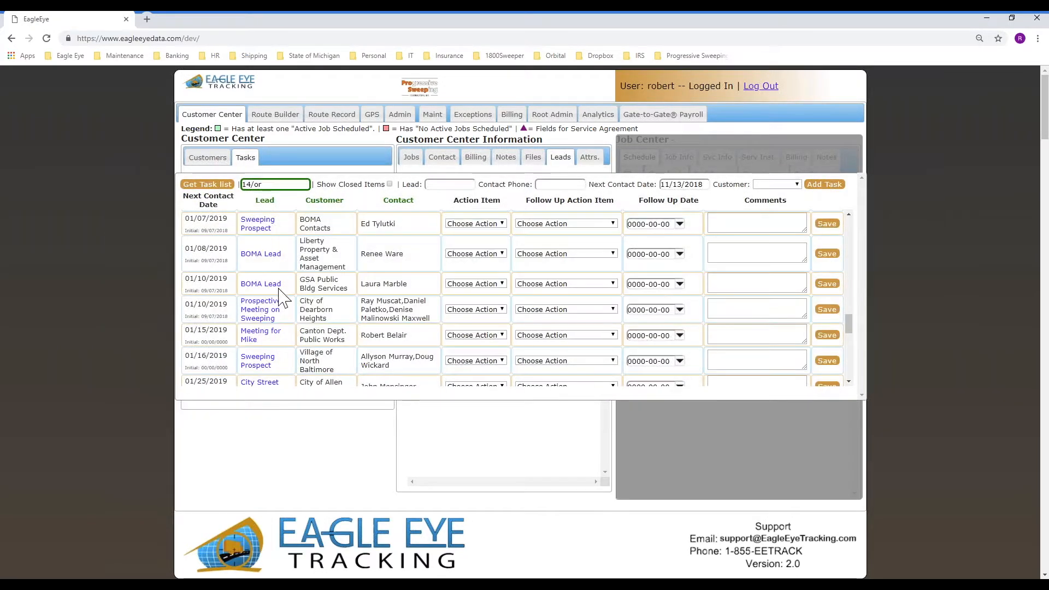
{"action": "left_click", "coordinate": [254, 255]}
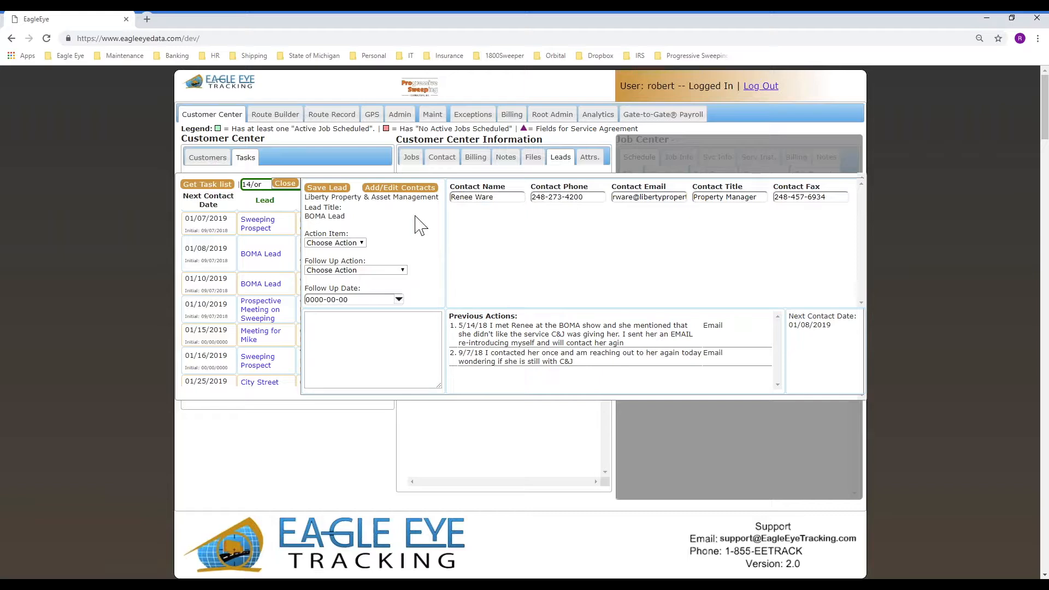
{"action": "left_click", "coordinate": [284, 184]}
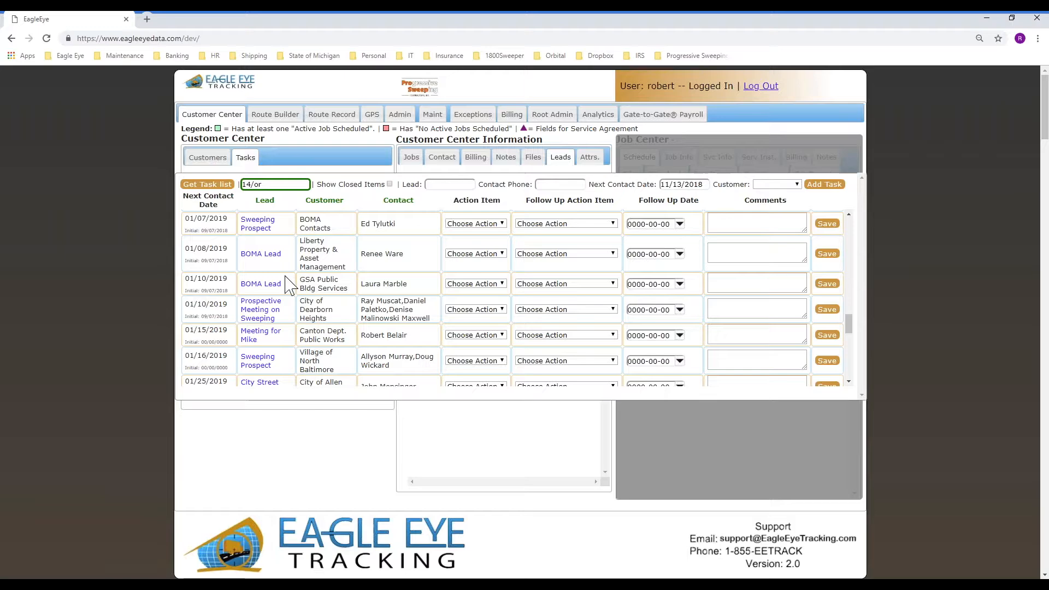
Look over the entire task list from the earliest to the latest next contact date.
{"action": "scroll", "coordinate": [306, 290], "scroll_direction": "up", "scroll_amount": 10}
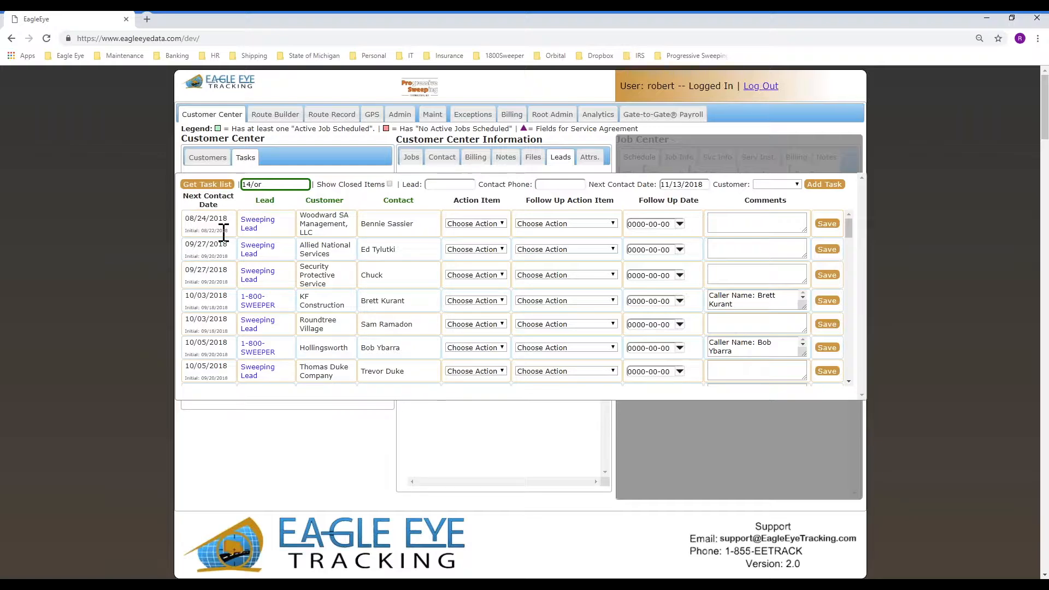
{"action": "left_click_drag", "start_coordinate": [224, 232], "coordinate": [694, 457]}
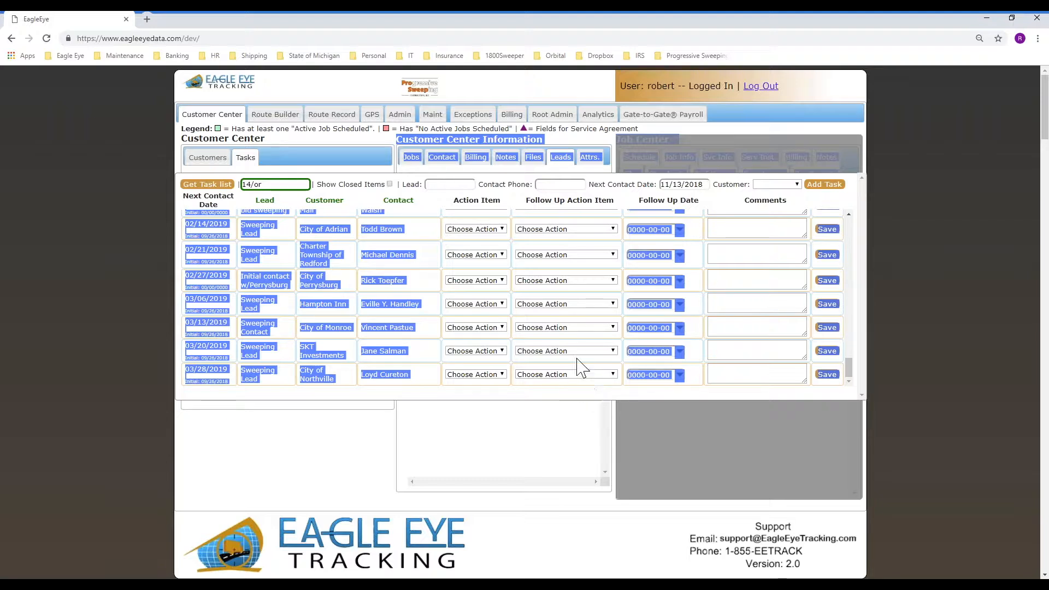
{"action": "left_click", "coordinate": [424, 198]}
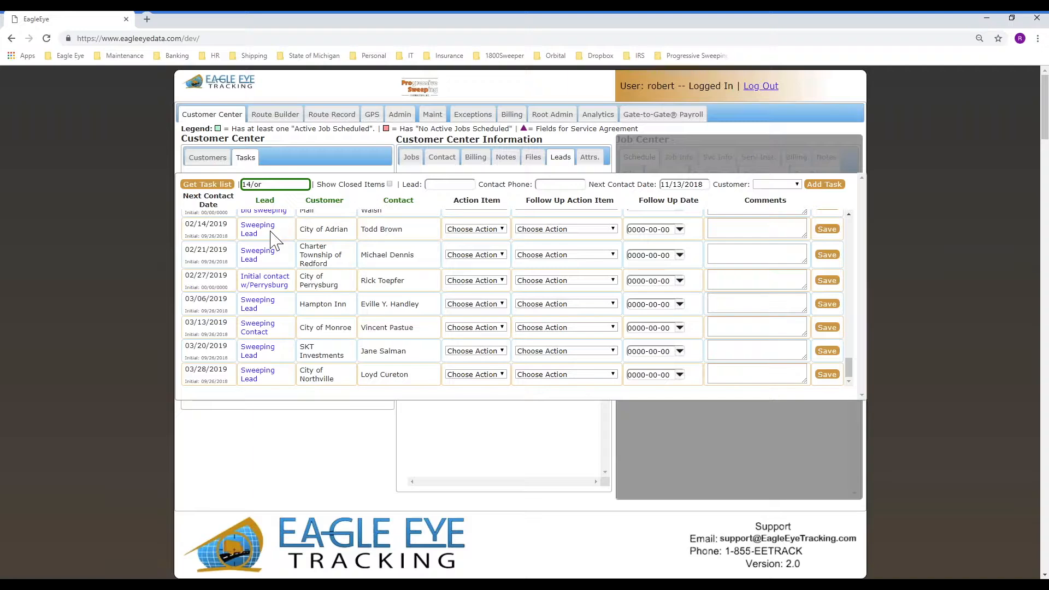
Review the logged previous action in Washington Local Schools' Get updated PO lead and close its details.
{"action": "scroll", "coordinate": [346, 251], "scroll_direction": "up", "scroll_amount": 1}
{"action": "scroll", "coordinate": [274, 235], "scroll_direction": "up", "scroll_amount": 10}
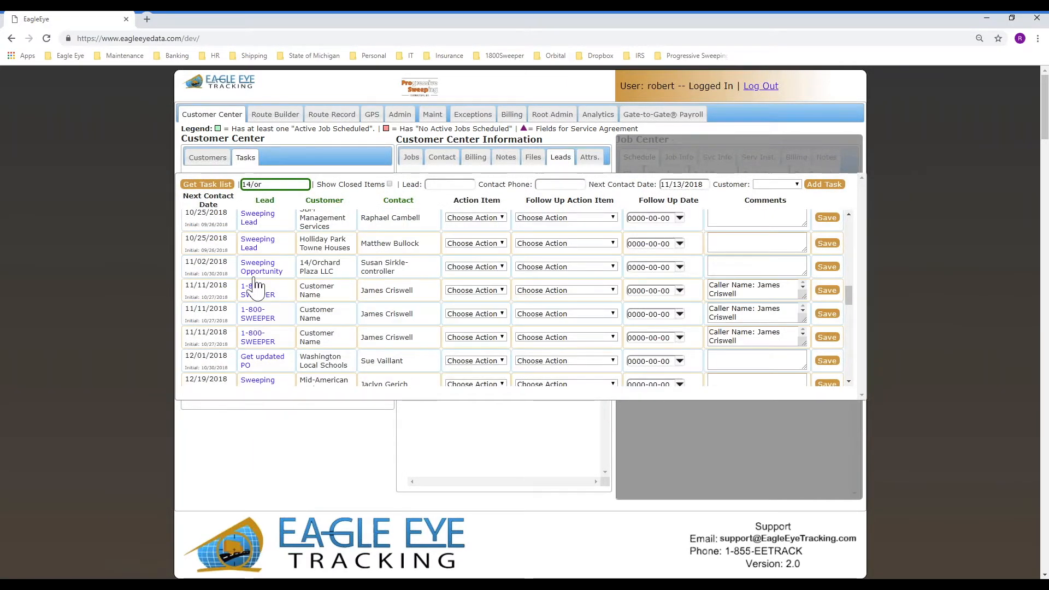
{"action": "left_click", "coordinate": [252, 363]}
{"action": "left_click_drag", "start_coordinate": [460, 325], "coordinate": [589, 325]}
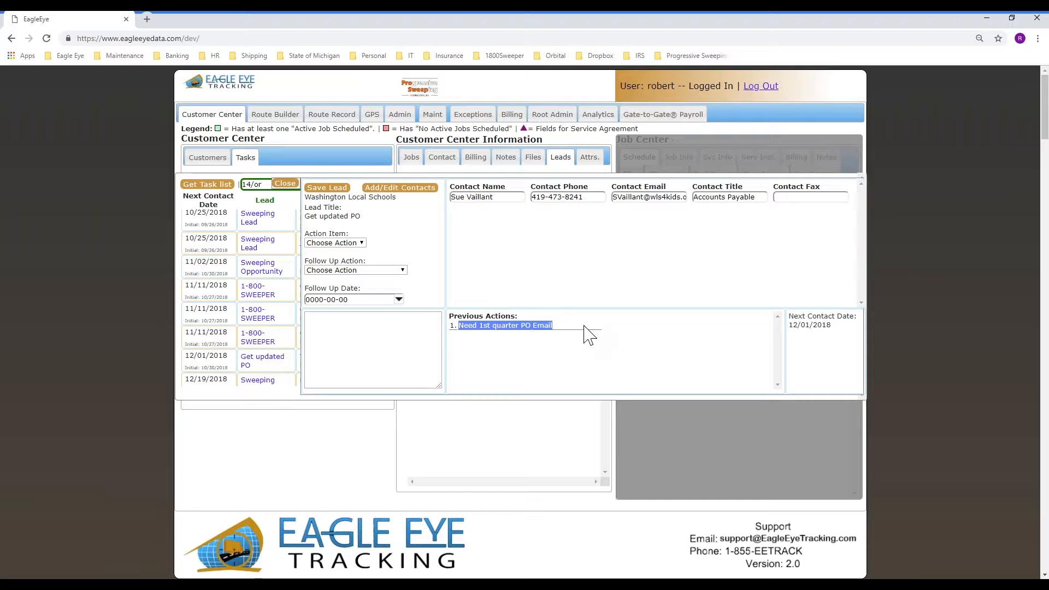
{"action": "left_click", "coordinate": [284, 184]}
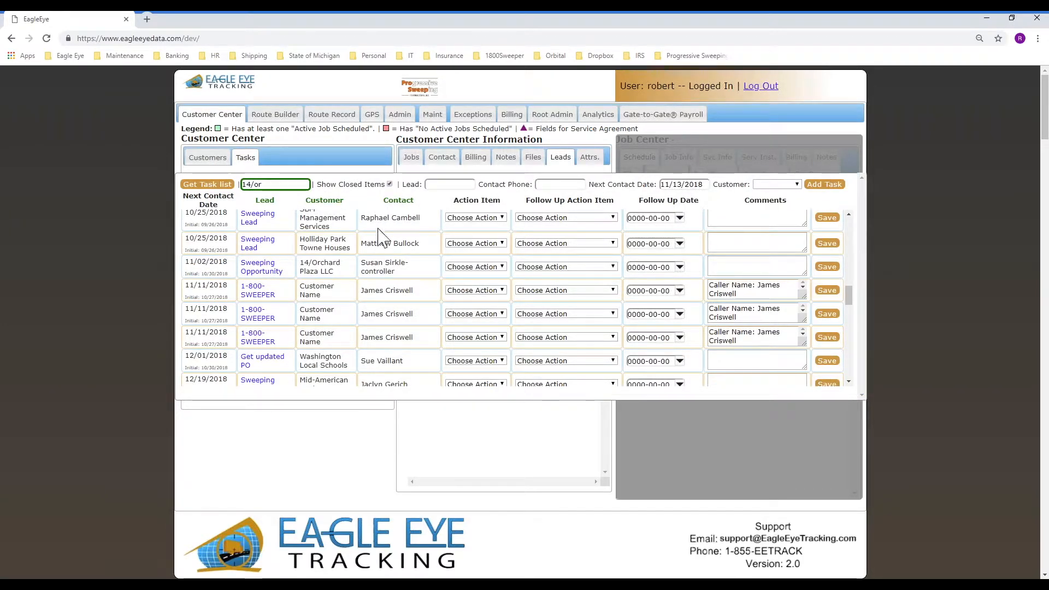
Reload the task list with closed items included and filter it by 14/orch.
{"action": "left_click", "coordinate": [217, 186]}
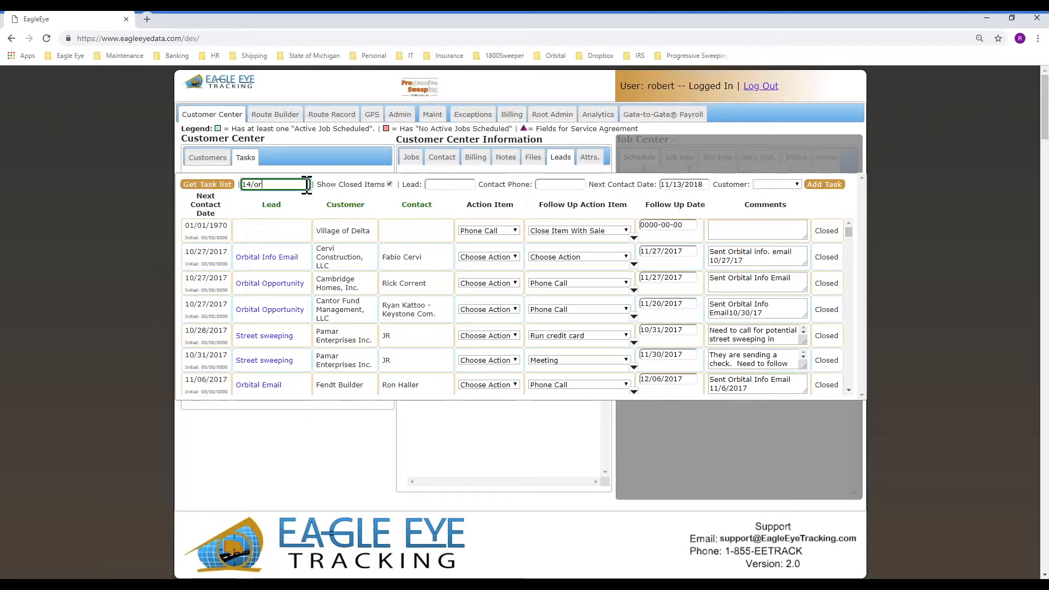
{"action": "type", "text": "ch"}
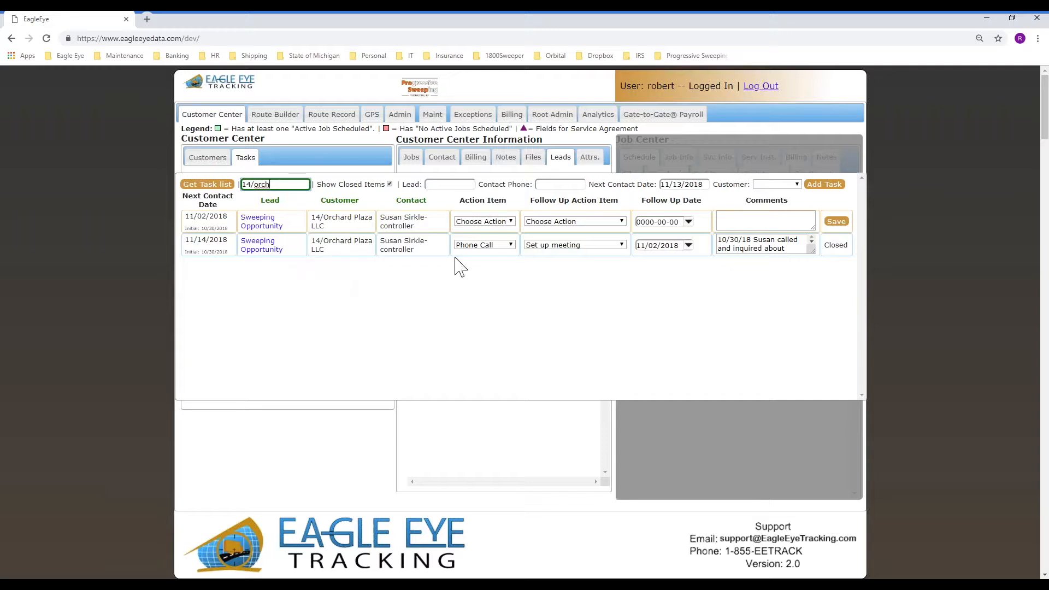
Compare the details of 14/Orchard Plaza LLC's open and closed Sweeping Opportunity entries, closing the details after each review.
{"action": "left_click", "coordinate": [261, 228]}
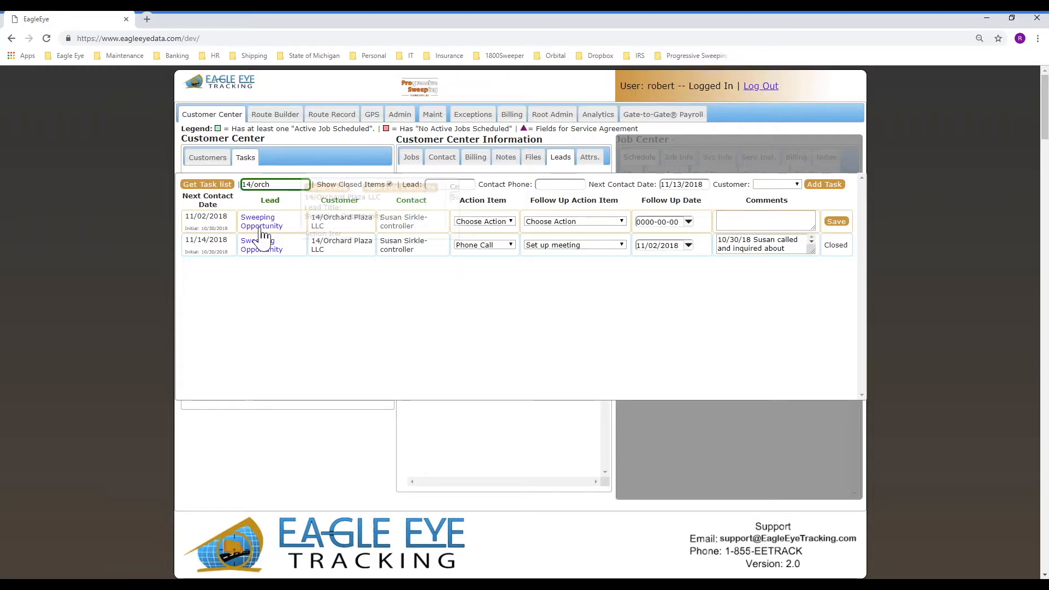
{"action": "left_click", "coordinate": [285, 184]}
{"action": "left_click", "coordinate": [263, 251]}
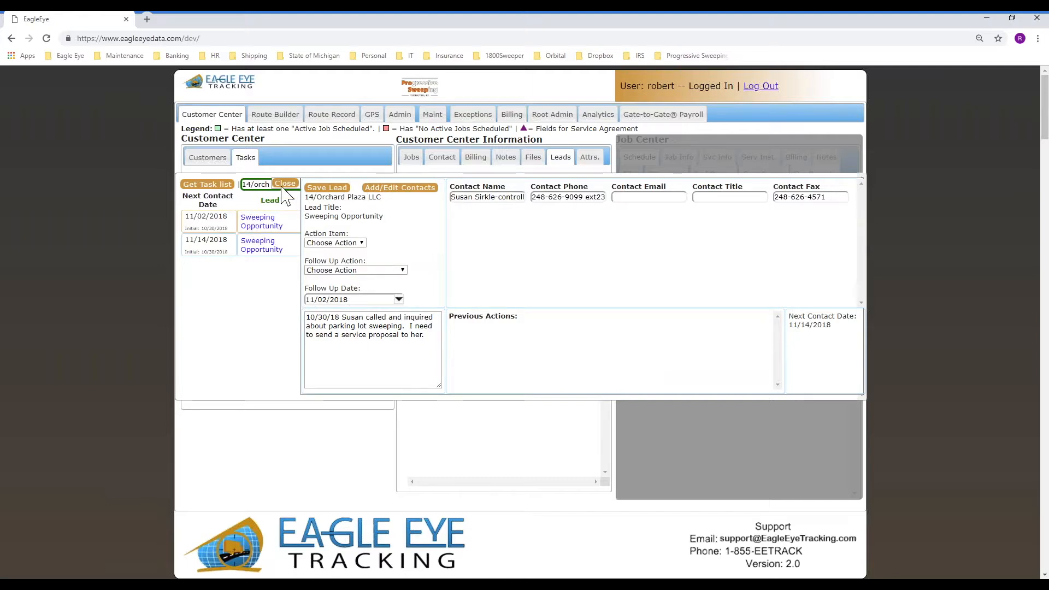
{"action": "left_click_drag", "start_coordinate": [185, 240], "coordinate": [227, 240]}
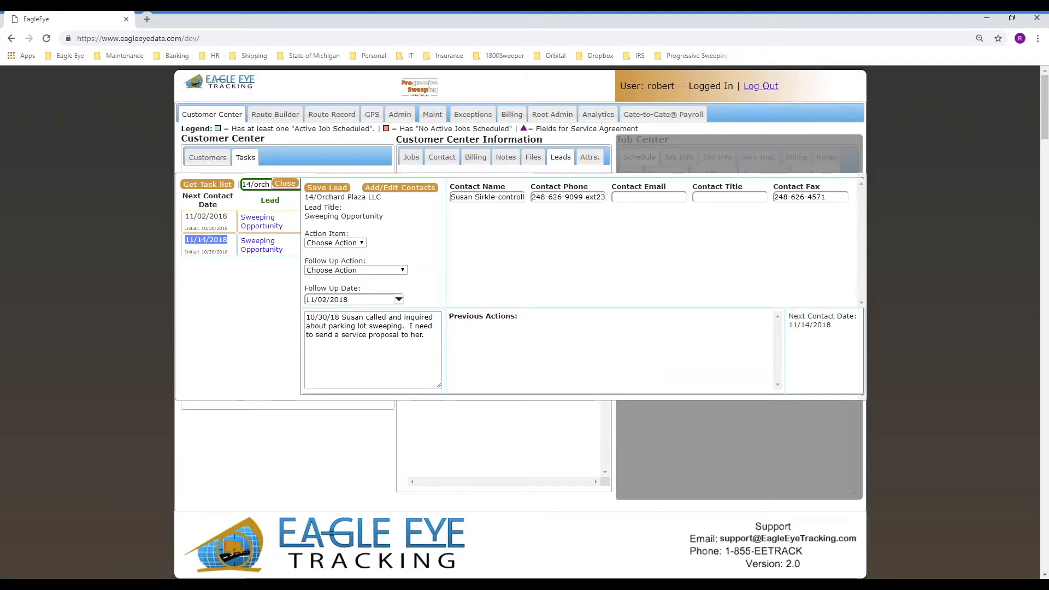
{"action": "left_click", "coordinate": [285, 184]}
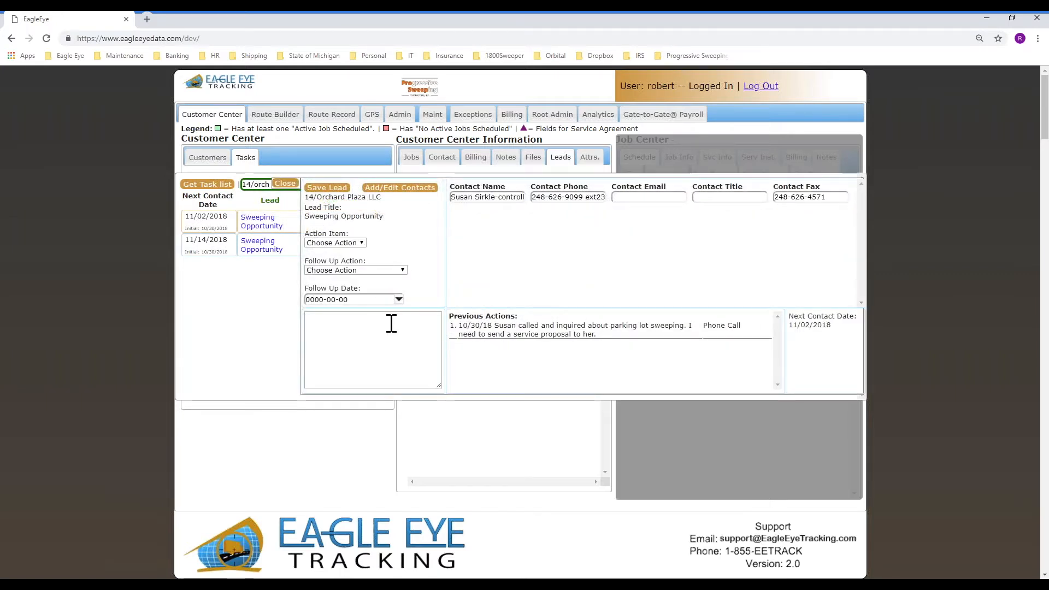
{"action": "left_click", "coordinate": [285, 184]}
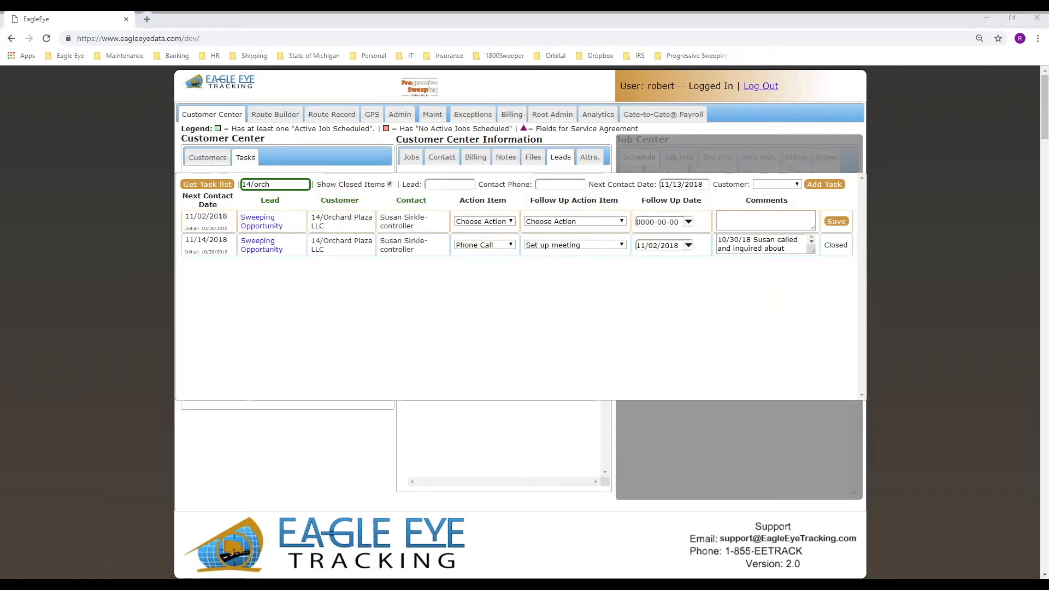
{"action": "mouse_move", "coordinate": [815, 232]}
{"action": "left_mouse_down"}
{"action": "mouse_move", "coordinate": [859, 261]}
{"action": "mouse_move", "coordinate": [819, 228]}
{"action": "left_mouse_up"}
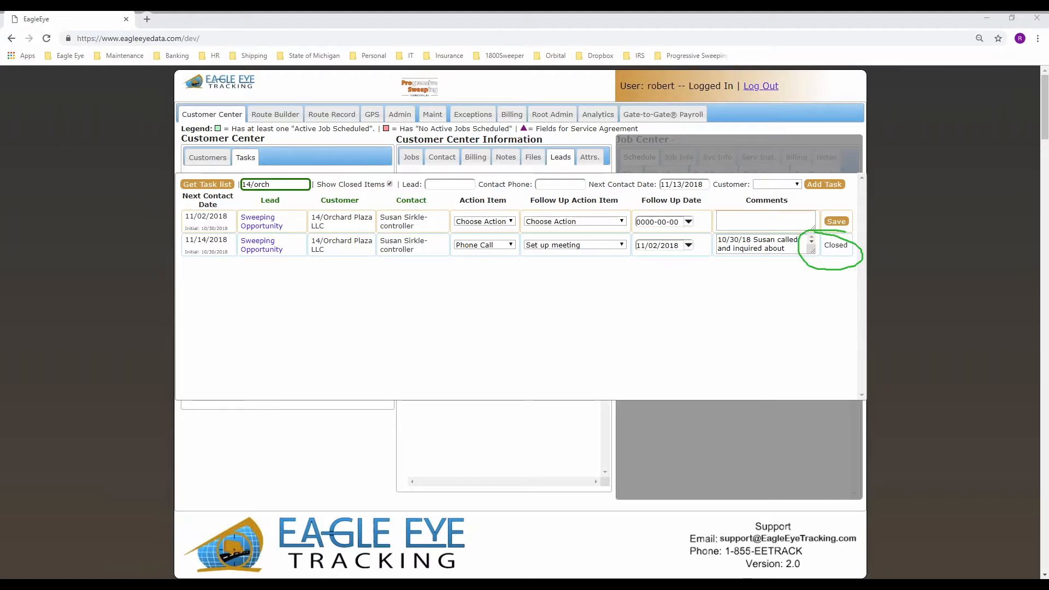
{"action": "key", "text": "Escape"}
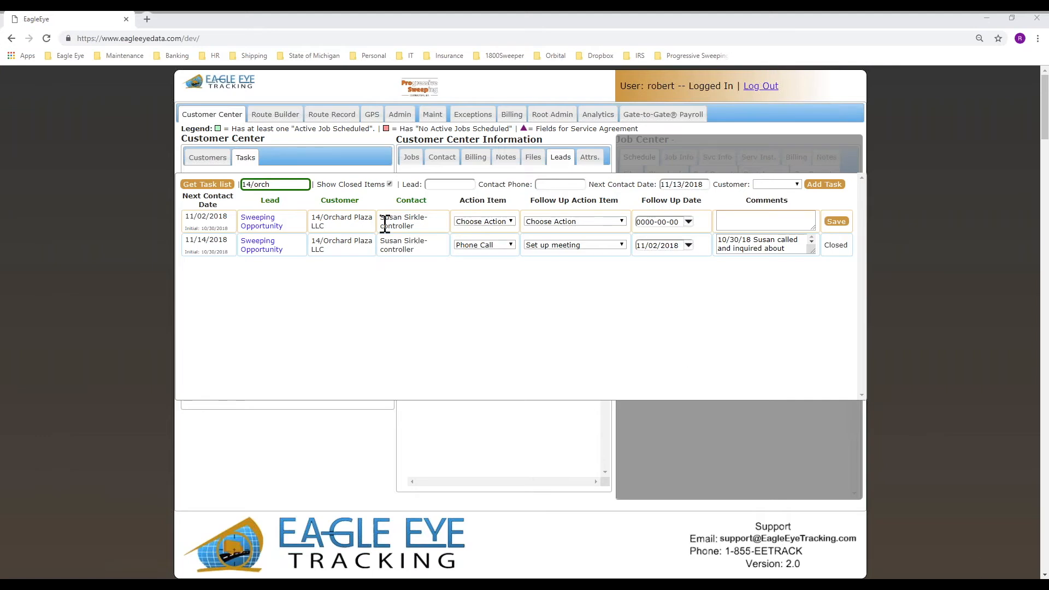
Reload the task list with closed items excluded and look over the entries with the earliest next contact dates.
{"action": "left_click", "coordinate": [389, 184]}
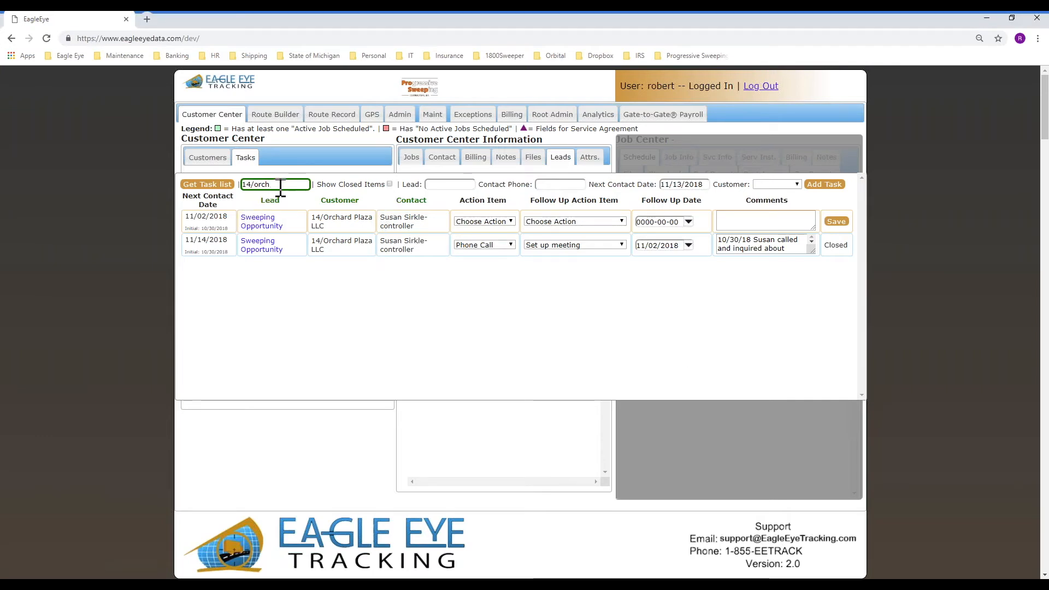
{"action": "left_click", "coordinate": [214, 185]}
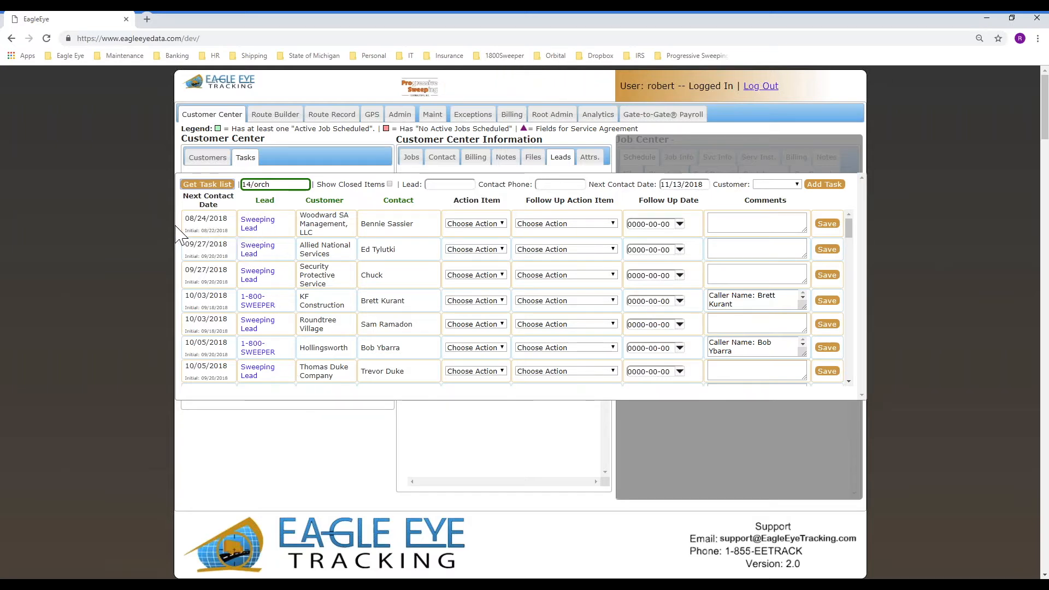
{"action": "scroll", "coordinate": [247, 346], "scroll_direction": "down", "scroll_amount": 1}
{"action": "scroll", "coordinate": [249, 349], "scroll_direction": "down", "scroll_amount": 8}
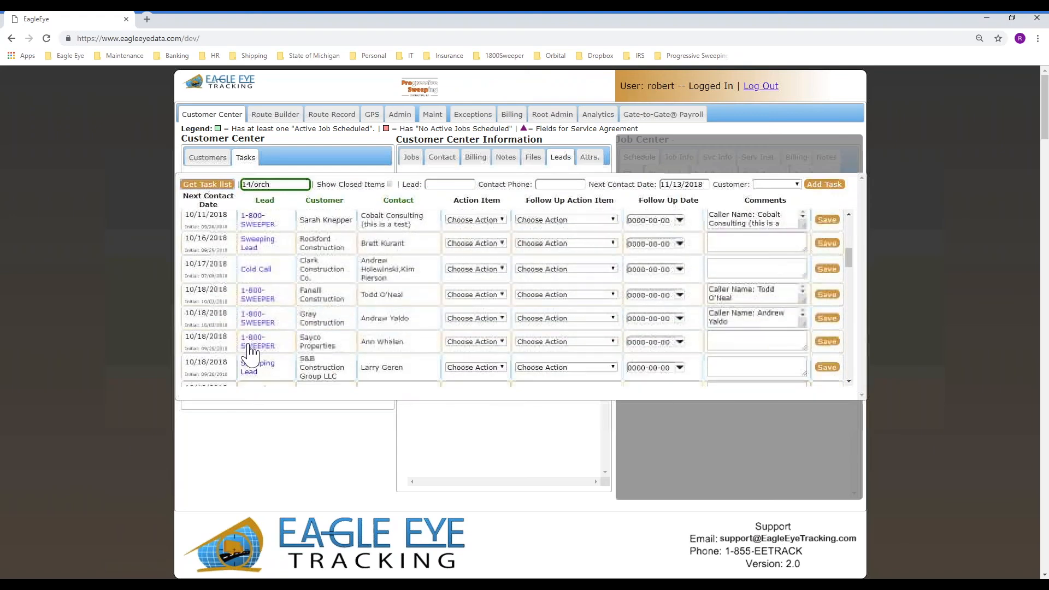
{"action": "scroll", "coordinate": [273, 298], "scroll_direction": "up", "scroll_amount": 4}
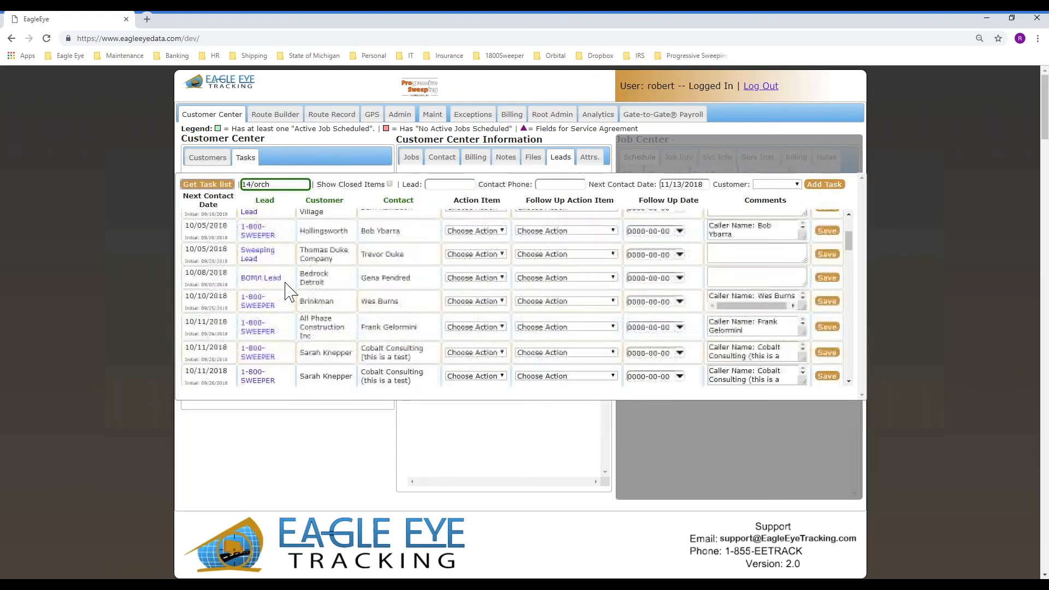
{"action": "scroll", "coordinate": [290, 291], "scroll_direction": "up", "scroll_amount": 3}
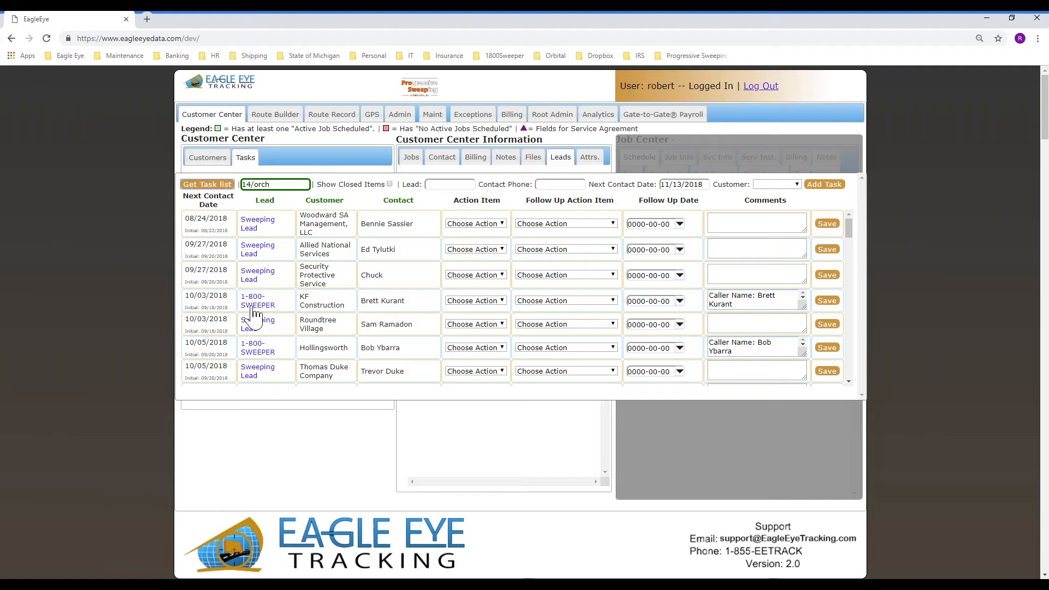
Review the logged previous action in Security Protective Service's Sweeping Lead and close its details.
{"action": "left_click", "coordinate": [247, 281]}
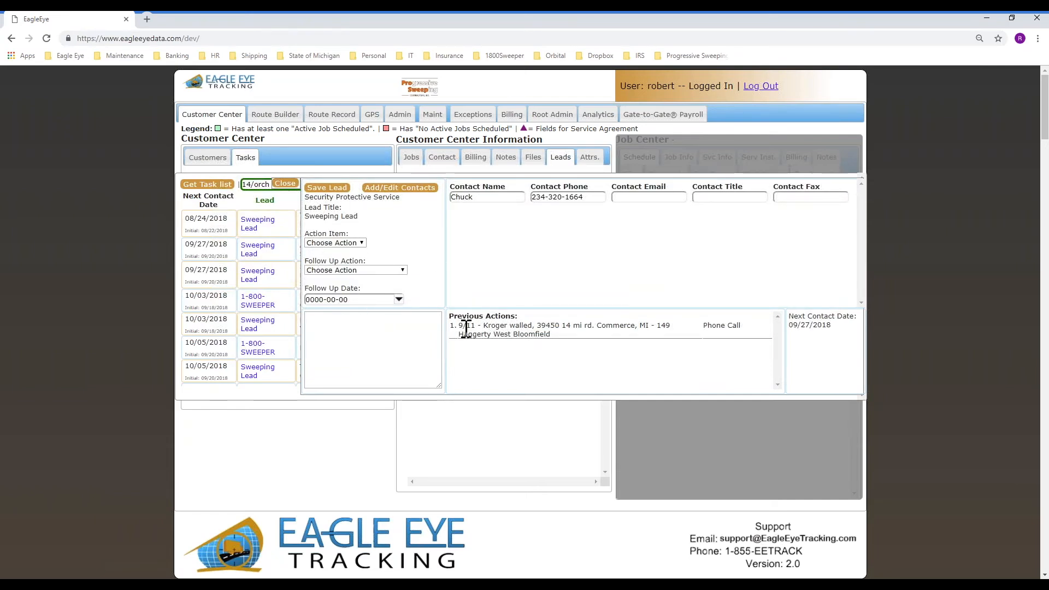
{"action": "left_click_drag", "start_coordinate": [466, 328], "coordinate": [633, 339]}
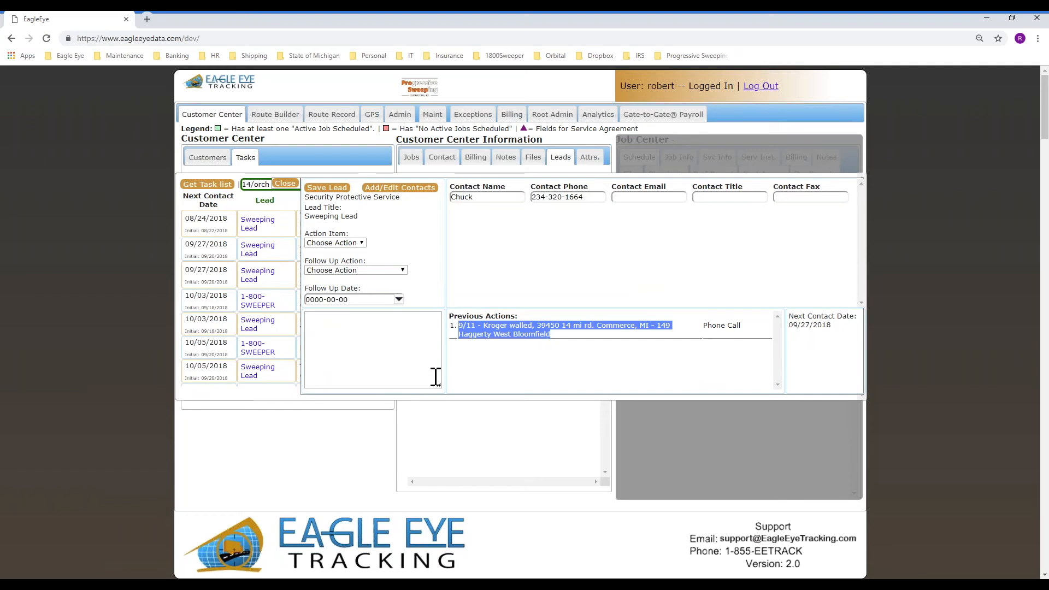
{"action": "left_click", "coordinate": [513, 361]}
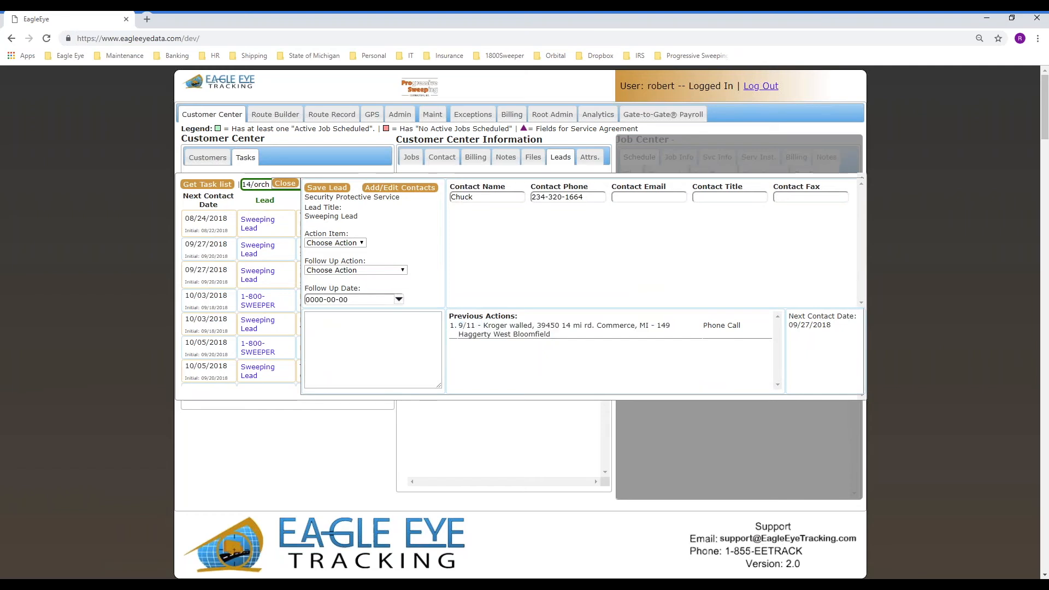
{"action": "left_click", "coordinate": [277, 183]}
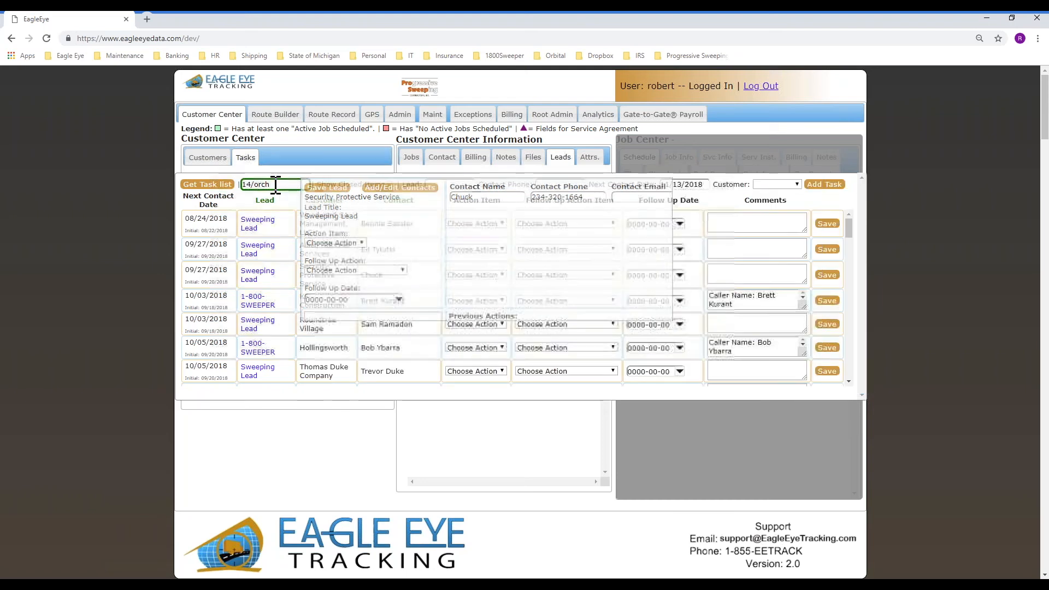